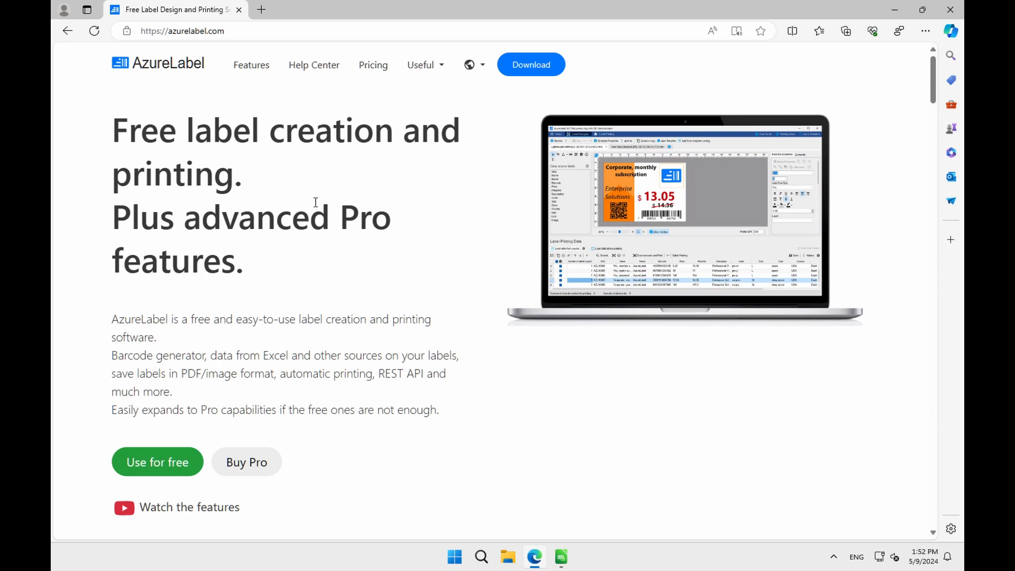
Download the AzureLabel 14 installer from azurelabel.com by choosing the free-use option.
{"action": "left_click", "coordinate": [232, 31]}
{"action": "left_click_drag", "start_coordinate": [232, 32], "coordinate": [168, 32]}
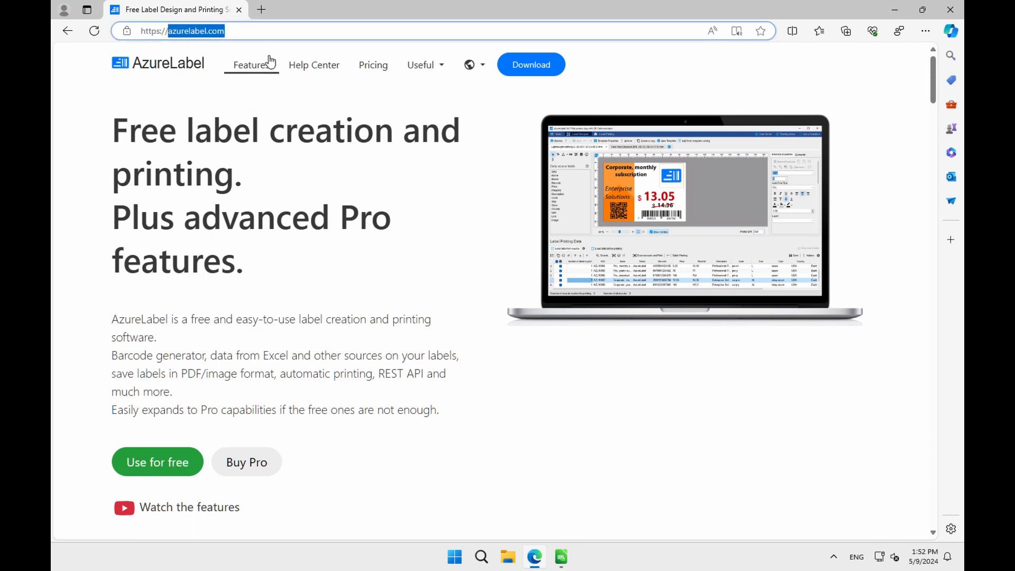
{"action": "left_click", "coordinate": [157, 477]}
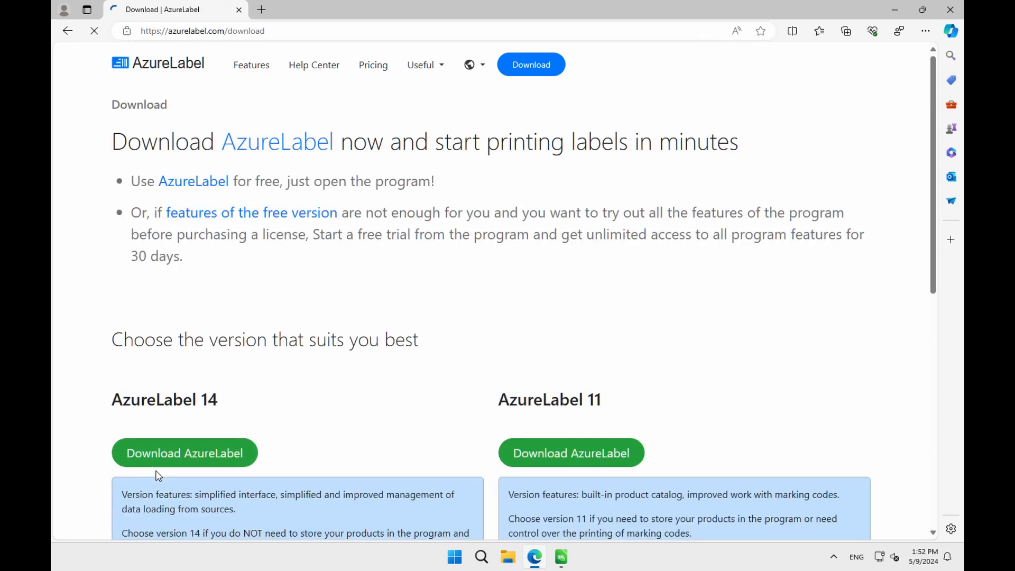
{"action": "left_click", "coordinate": [184, 461]}
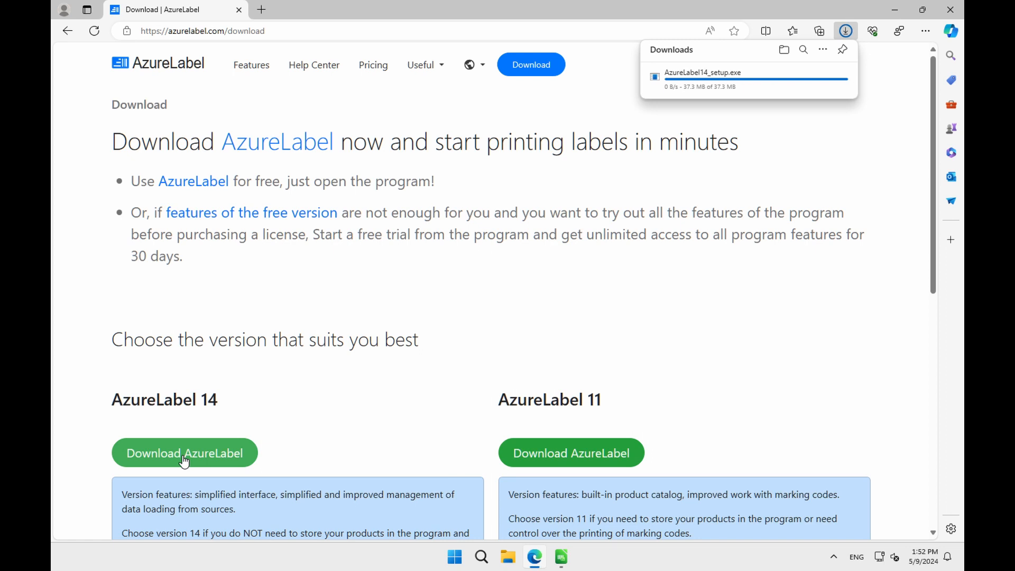
Run AzureLabel14_setup.exe with permission to make changes and install it in English as an Easy Install with only the Print and Design module.
{"action": "left_click", "coordinate": [708, 73]}
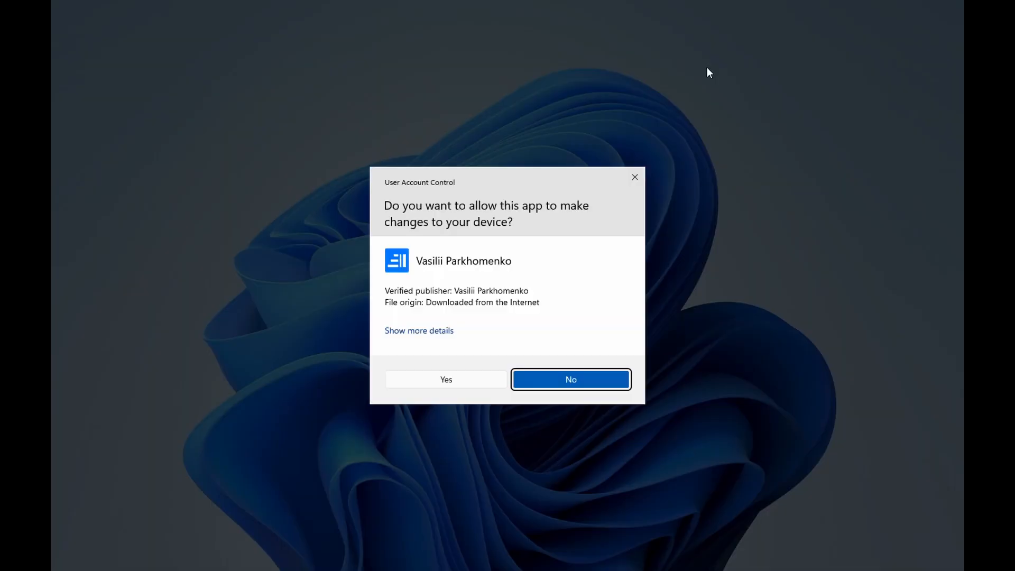
{"action": "left_click", "coordinate": [452, 384]}
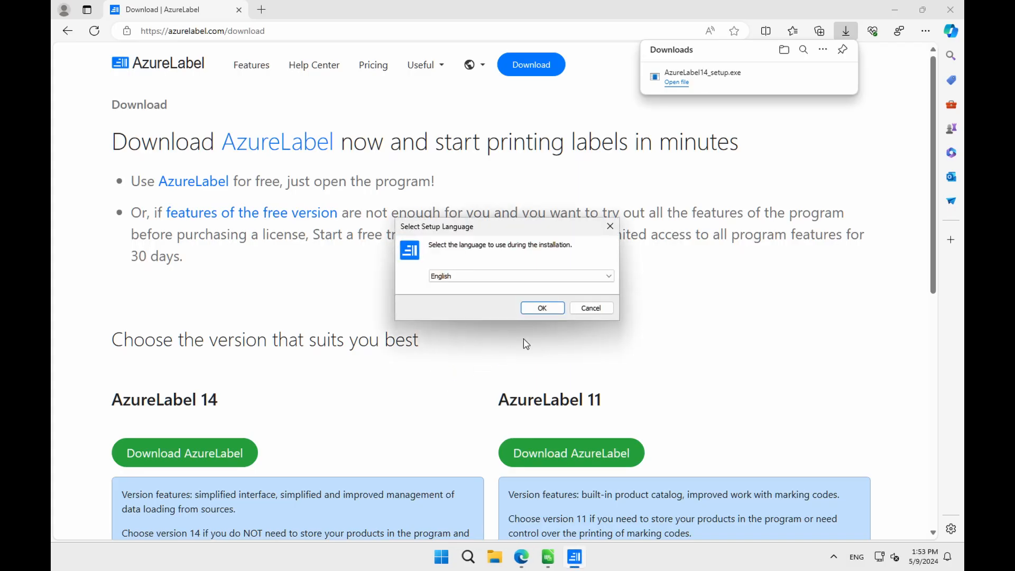
{"action": "left_click", "coordinate": [545, 311]}
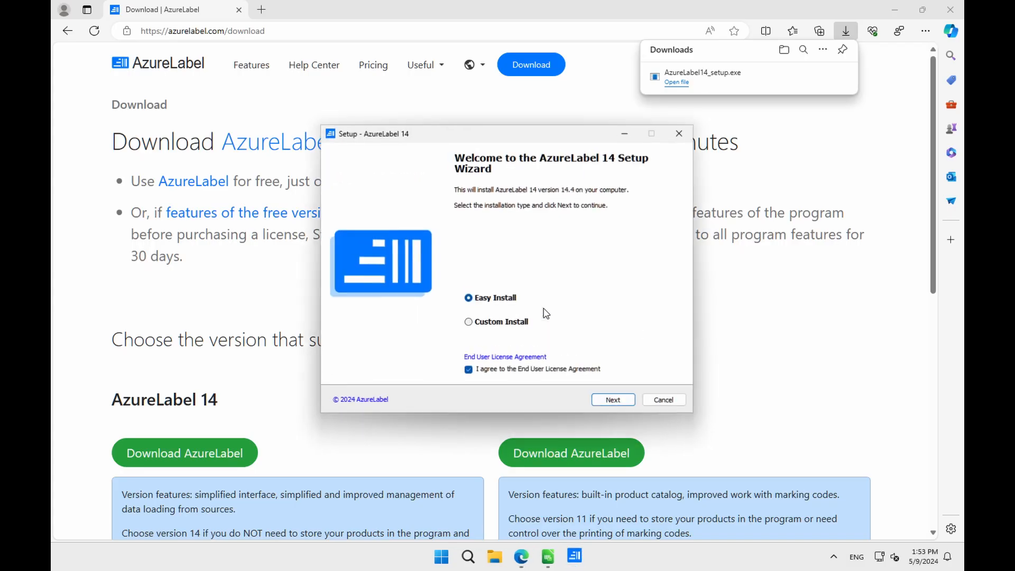
{"action": "left_click", "coordinate": [611, 405]}
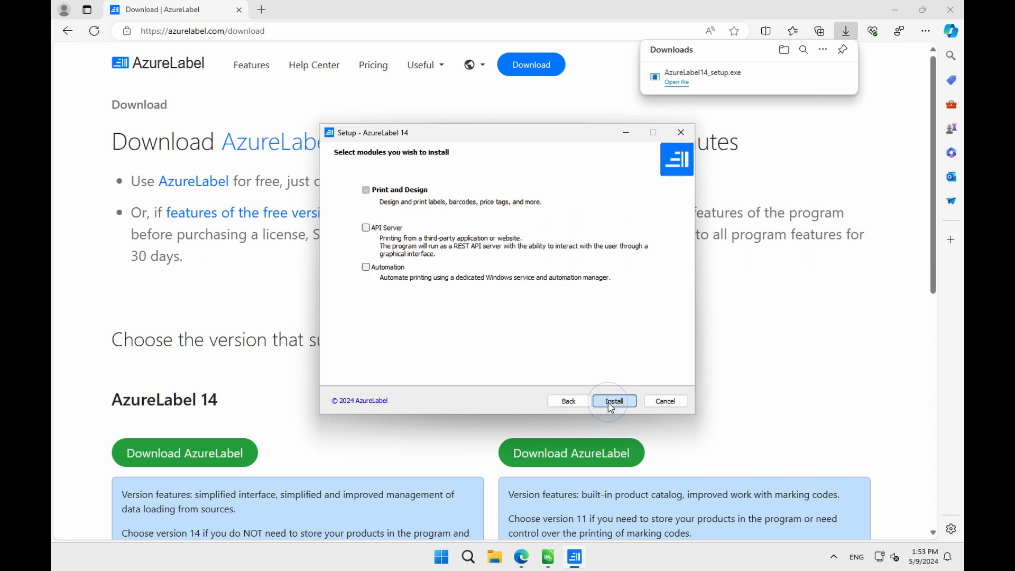
{"action": "left_click", "coordinate": [612, 403]}
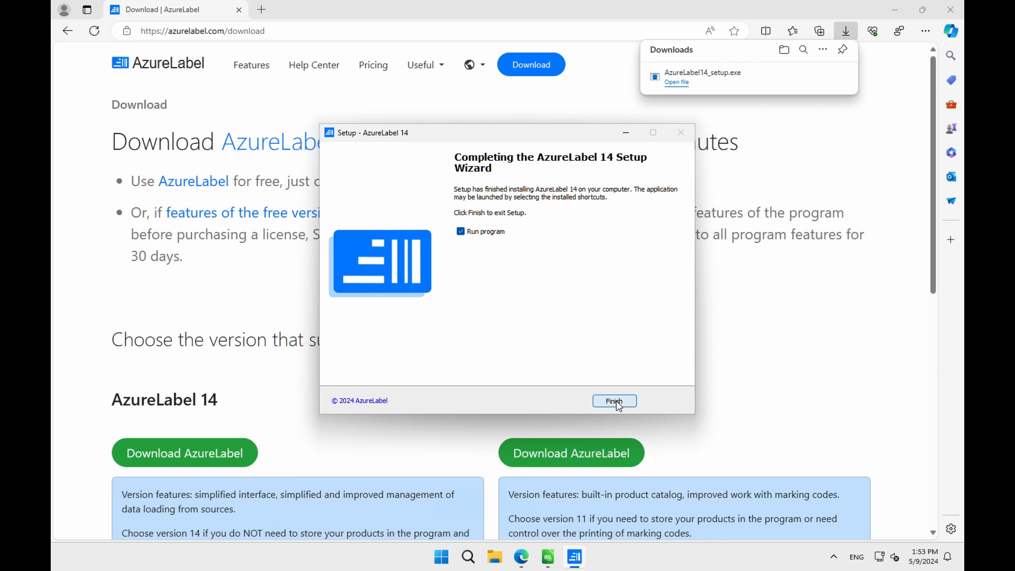
Look up the installed AzureLabel 14 program entries in the Windows list of all apps.
{"action": "left_click", "coordinate": [444, 558]}
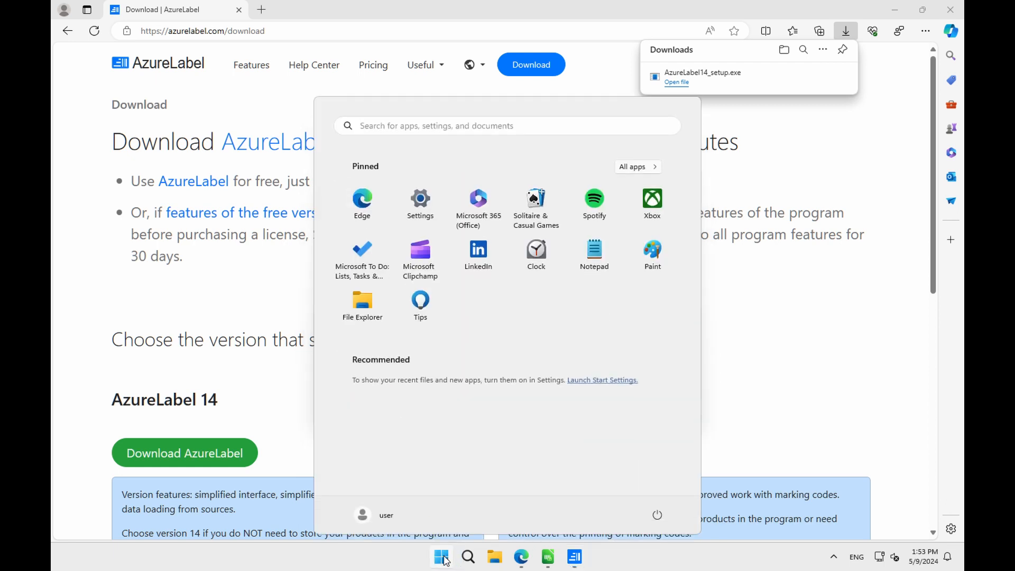
{"action": "left_click", "coordinate": [640, 169]}
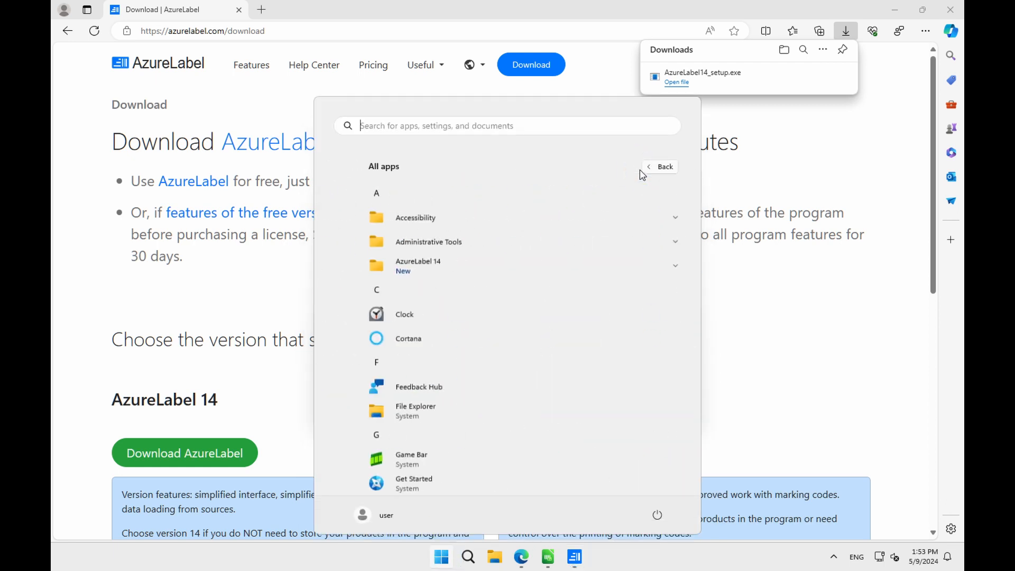
{"action": "left_click", "coordinate": [540, 274]}
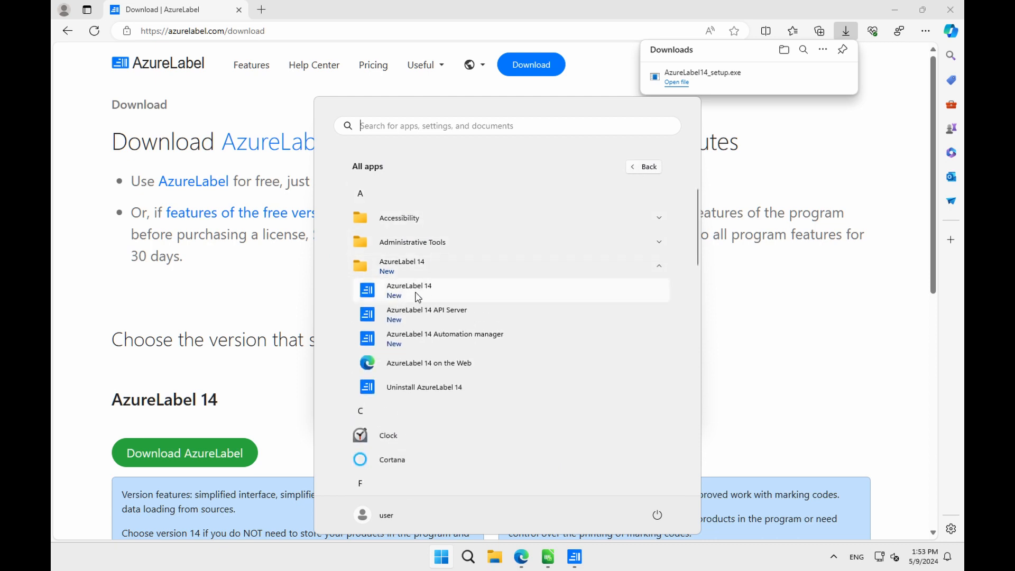
{"action": "left_click", "coordinate": [439, 556]}
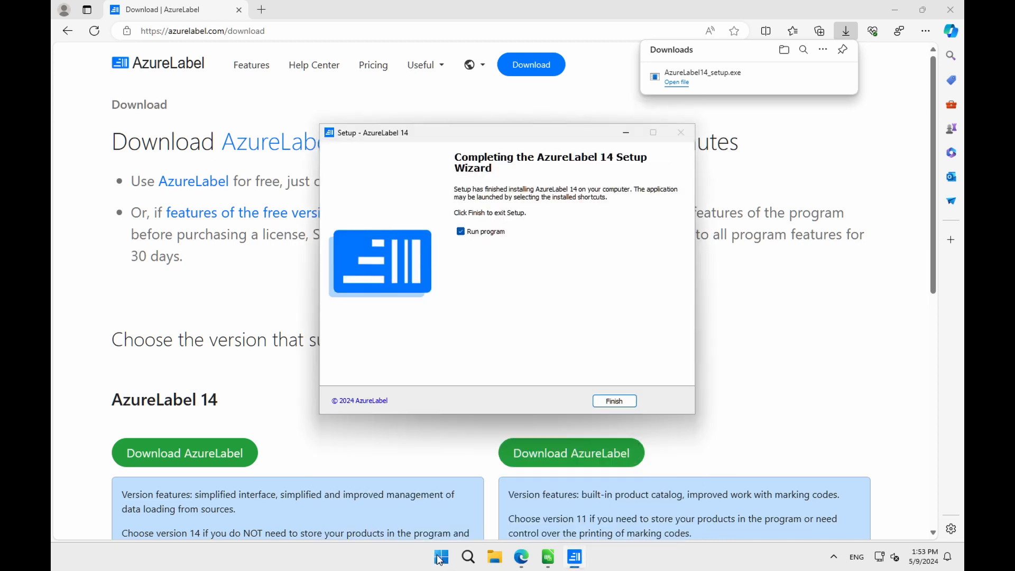
Finish the setup with the program launched, continue with free use, and decline opening the User Guide.
{"action": "left_click", "coordinate": [615, 403]}
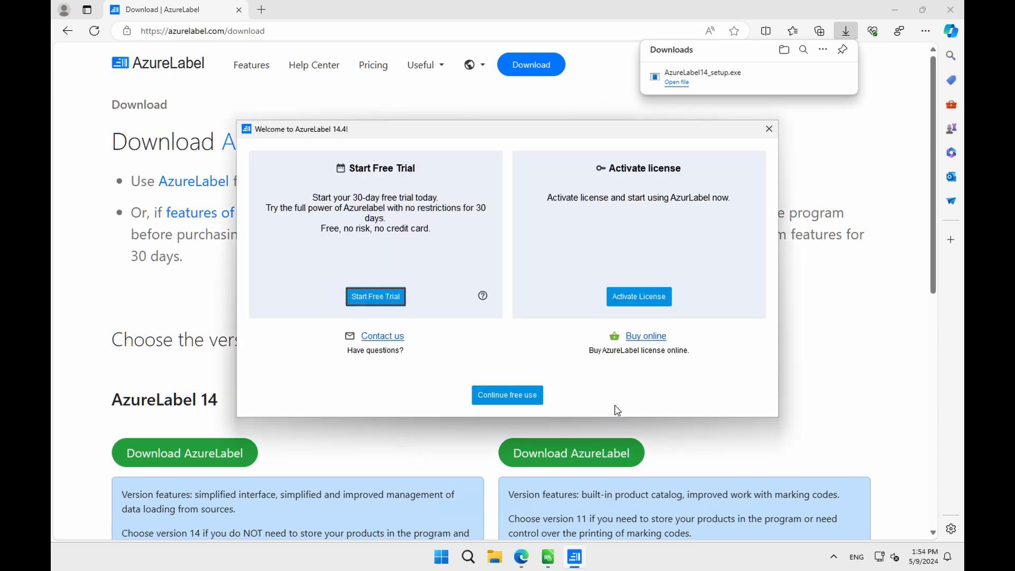
{"action": "left_click", "coordinate": [507, 395]}
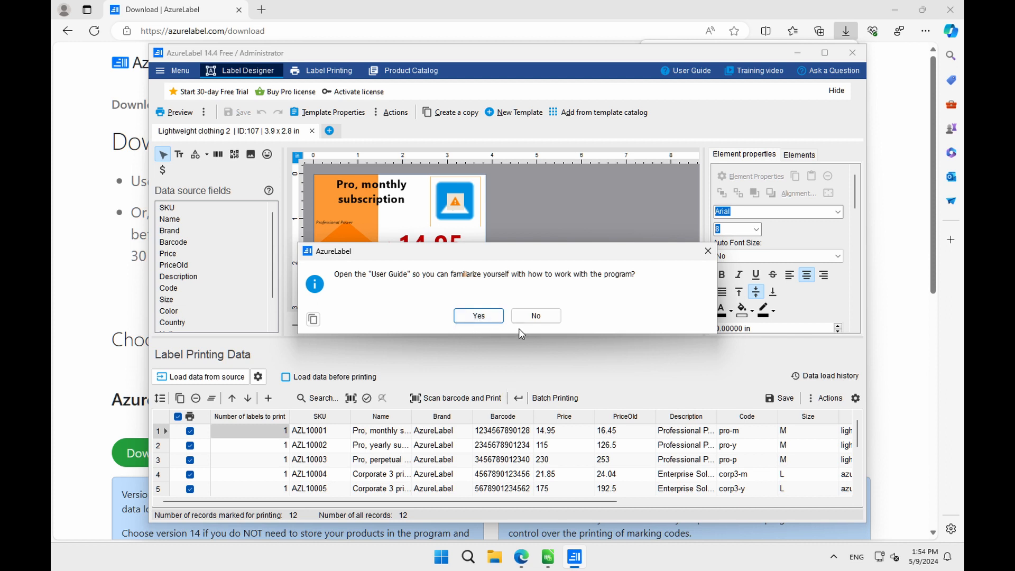
{"action": "left_click", "coordinate": [534, 320]}
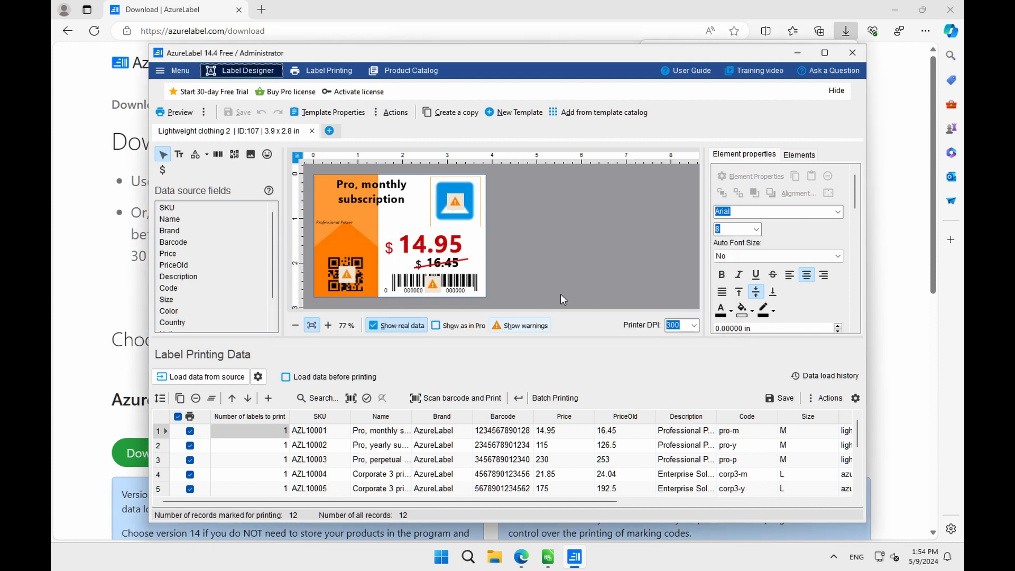
Maximize the window with the trial and license bar hidden, and show the sample label as in Pro.
{"action": "left_click", "coordinate": [825, 53]}
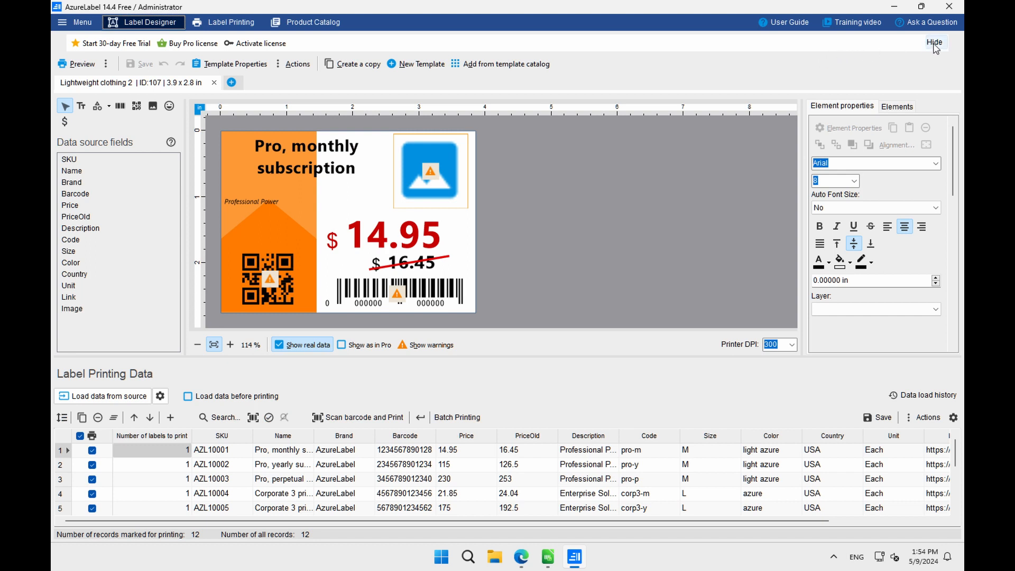
{"action": "left_click", "coordinate": [934, 43]}
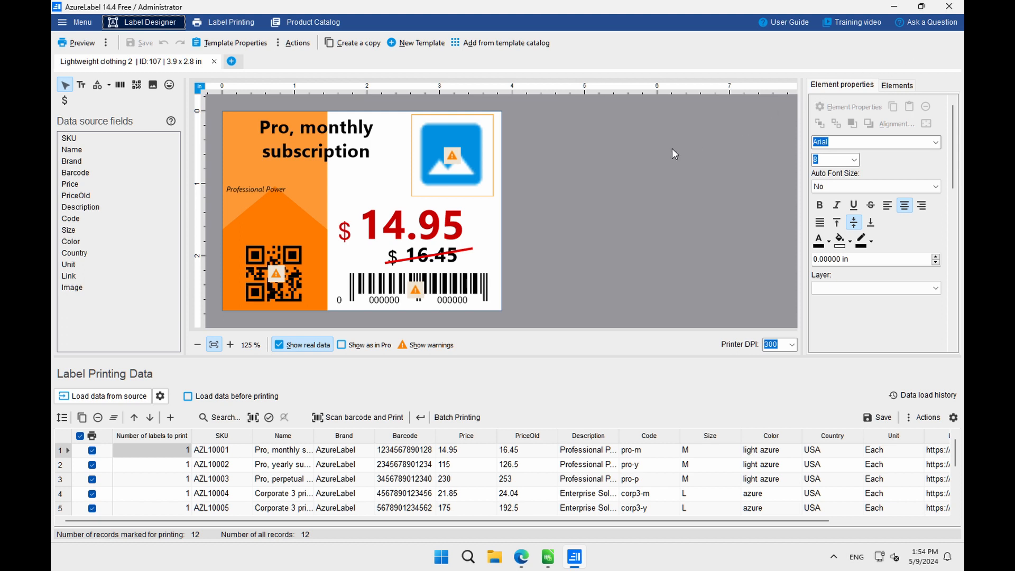
{"action": "left_click", "coordinate": [365, 349]}
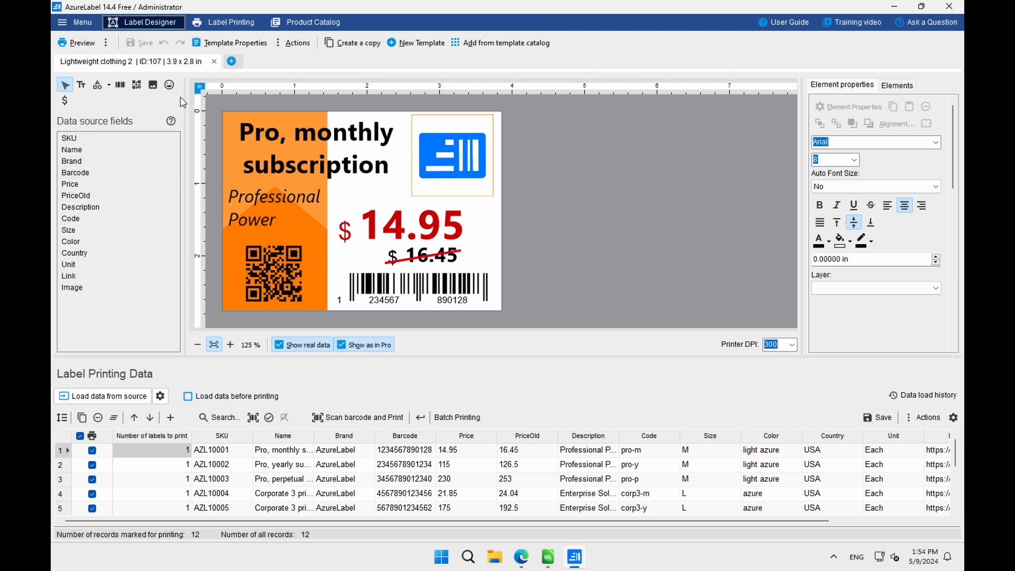
Close the Lightweight clothing 2 template and start a new template, adding a catalog folder named "My folder" for it.
{"action": "left_click", "coordinate": [215, 62]}
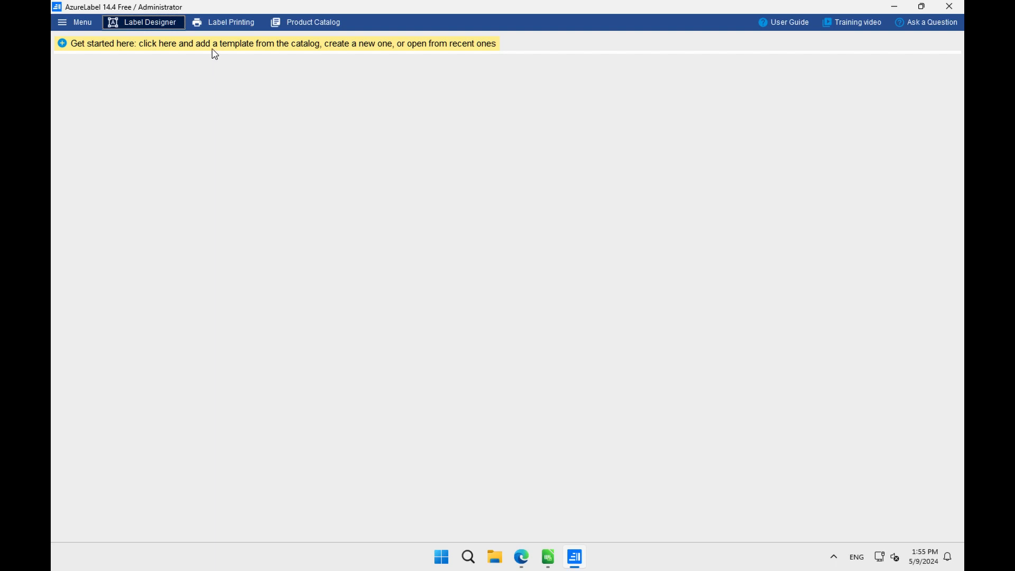
{"action": "left_click", "coordinate": [213, 52]}
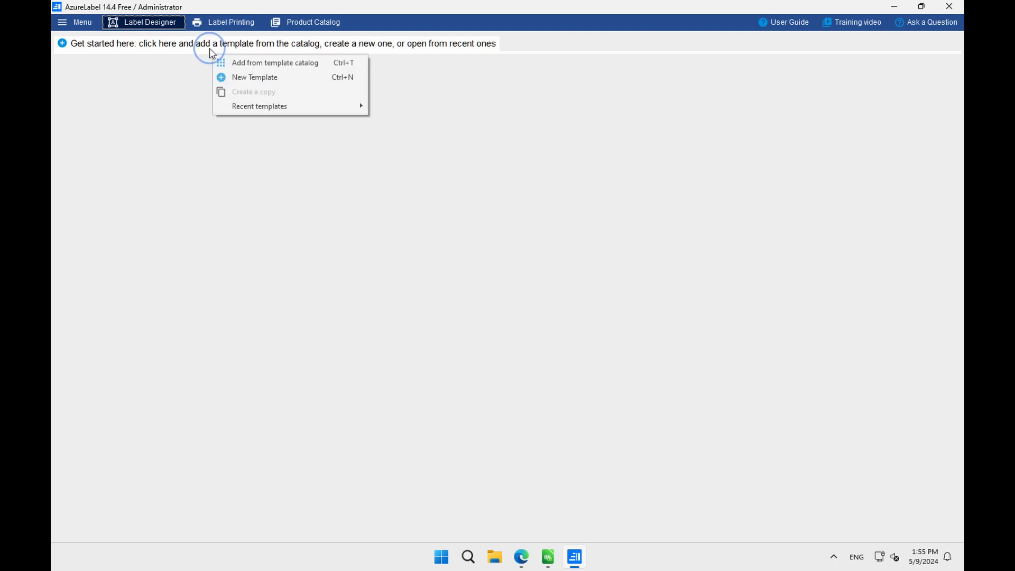
{"action": "left_click", "coordinate": [256, 82]}
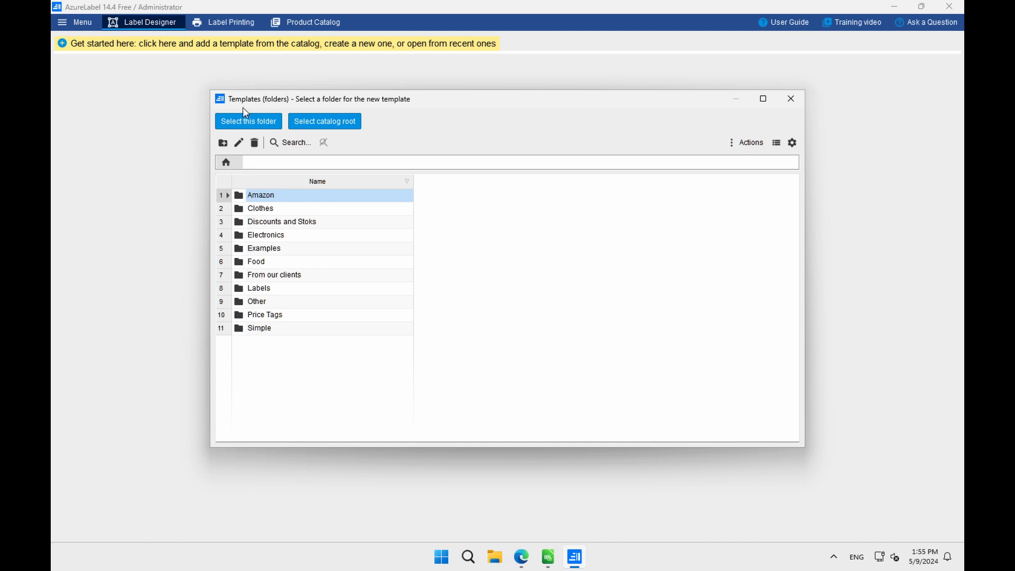
{"action": "left_click", "coordinate": [223, 143]}
{"action": "type", "text": "My folder"}
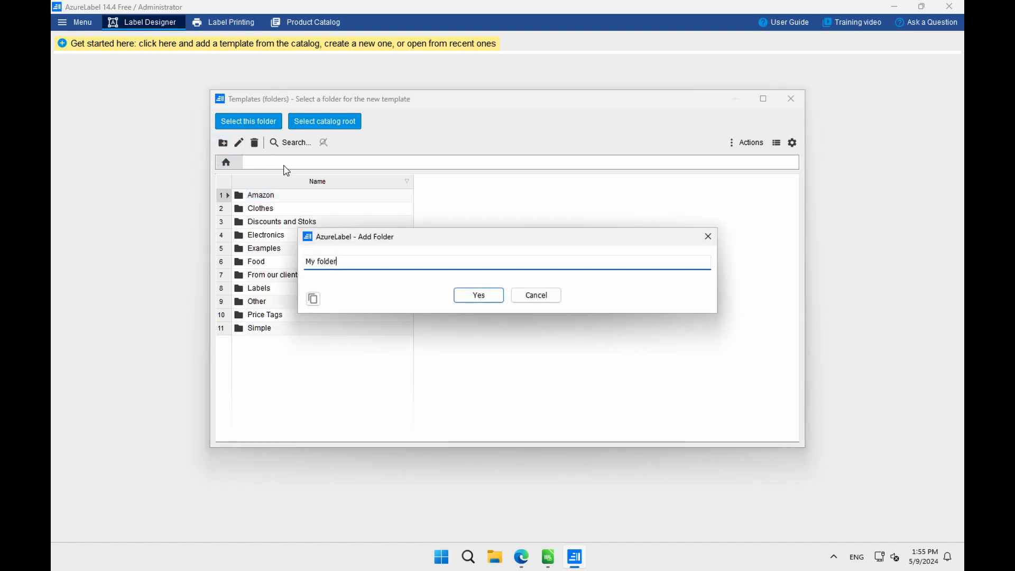
{"action": "left_click", "coordinate": [467, 298]}
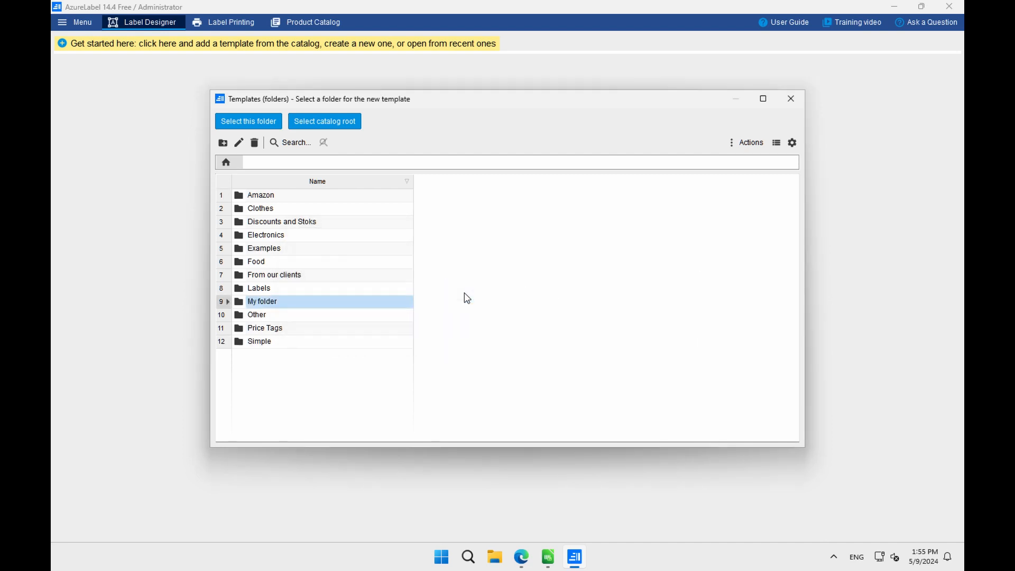
Create the template as "My label" in My folder and agree to set up its data source connection.
{"action": "left_click", "coordinate": [261, 128]}
{"action": "type", "text": "My label"}
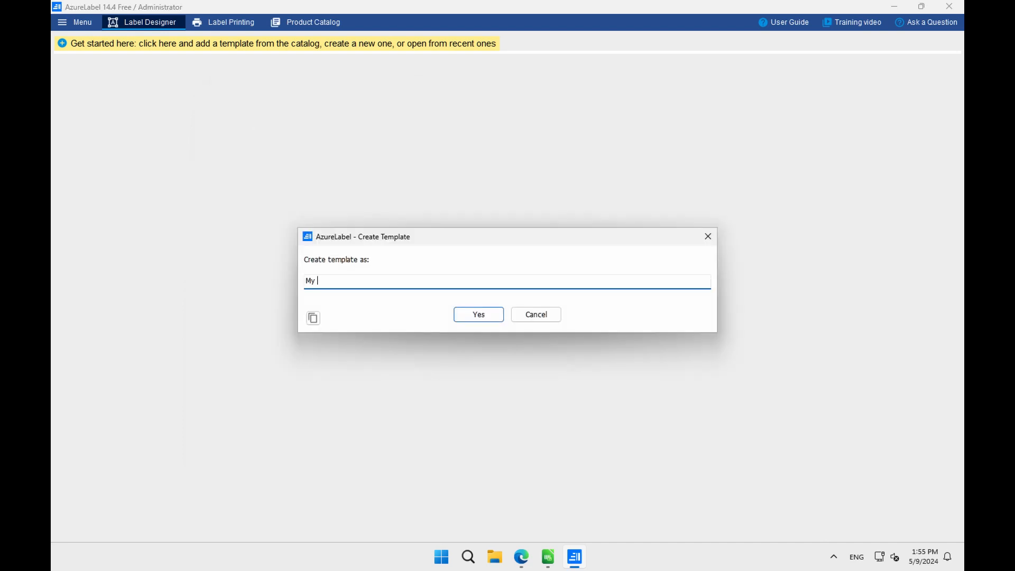
{"action": "left_click", "coordinate": [478, 317]}
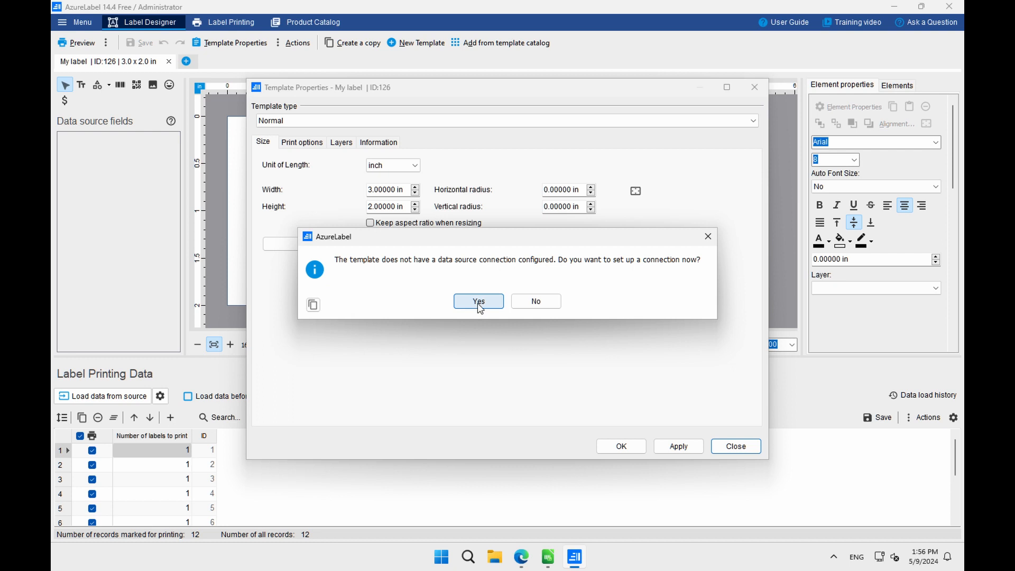
{"action": "left_click", "coordinate": [479, 303]}
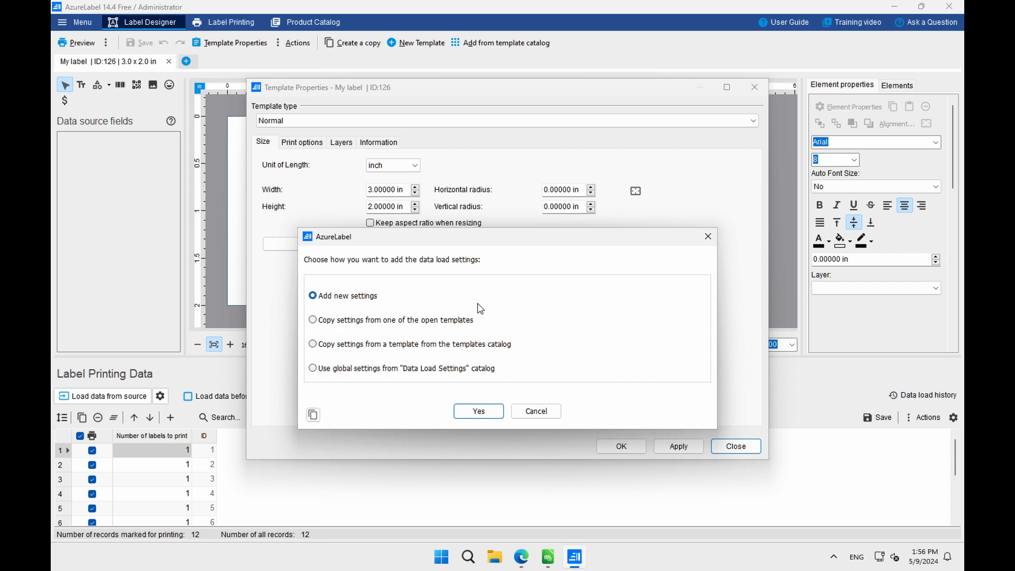
Switch to LibreOffice Calc and examine the column headers of the product data in sample_data.xlsx.
{"action": "left_click", "coordinate": [549, 557]}
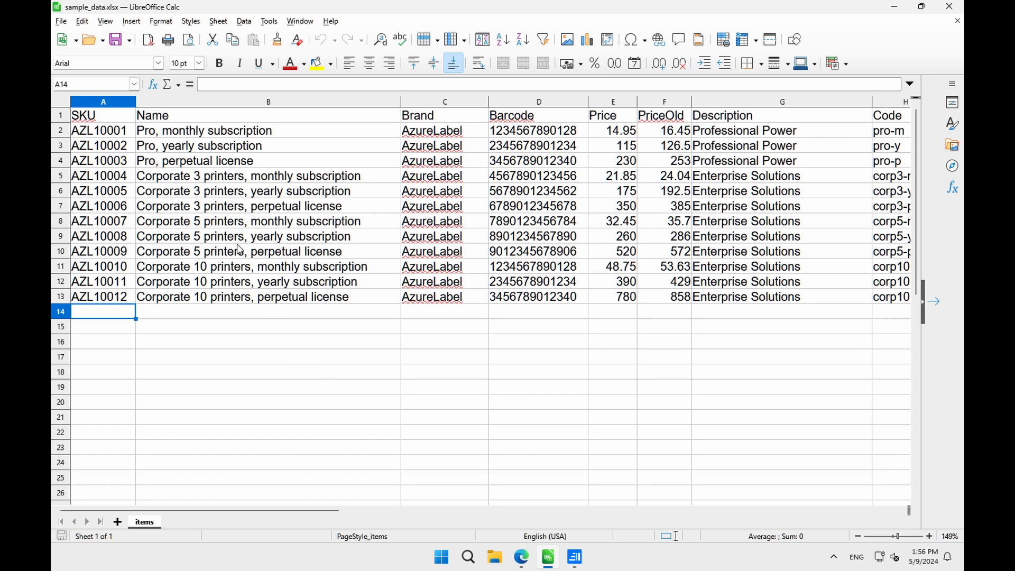
{"action": "left_click", "coordinate": [157, 123]}
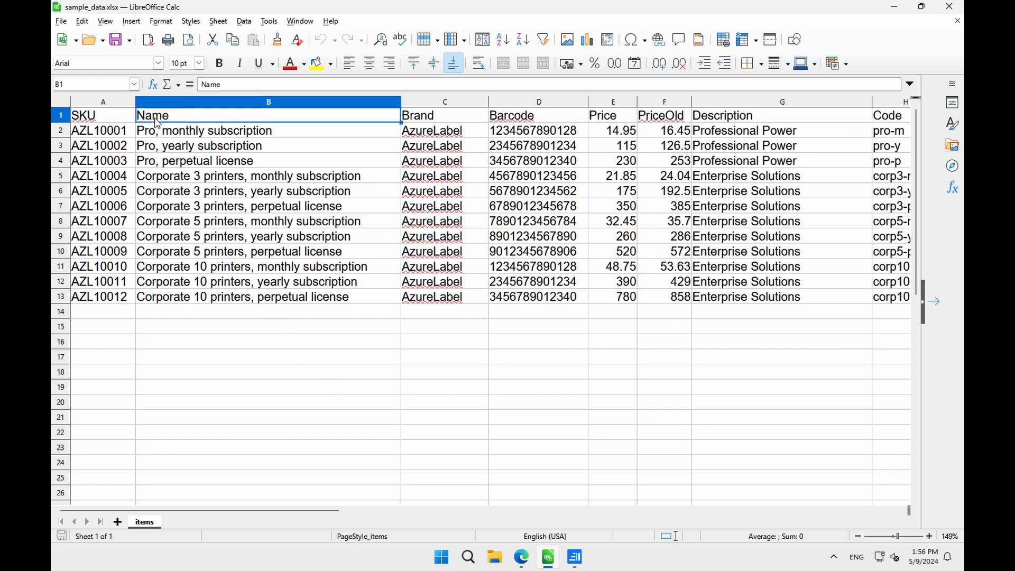
{"action": "left_click", "coordinate": [115, 120]}
{"action": "left_click", "coordinate": [418, 120]}
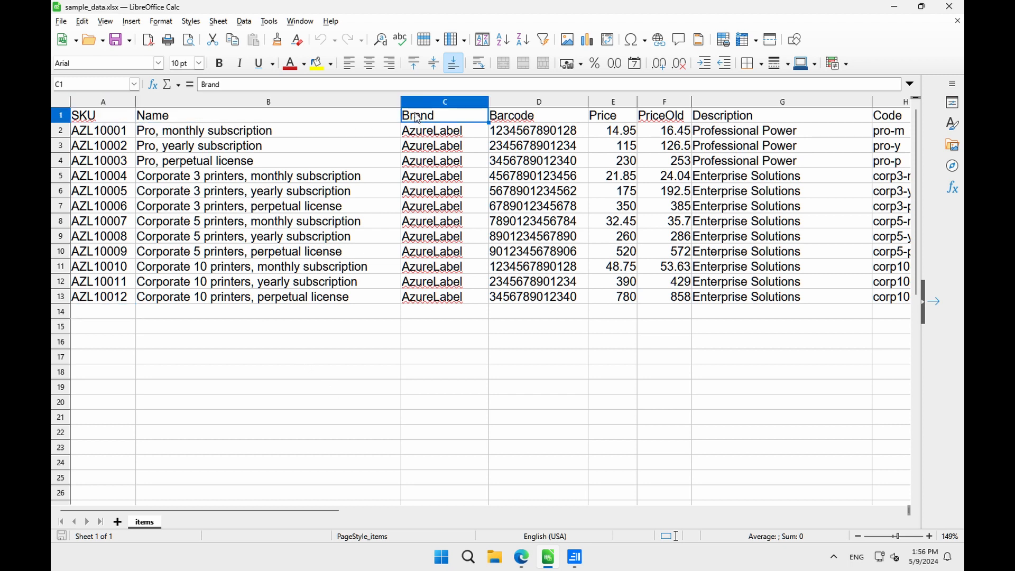
{"action": "left_click", "coordinate": [529, 119]}
{"action": "left_click", "coordinate": [596, 119]}
{"action": "left_click", "coordinate": [712, 115]}
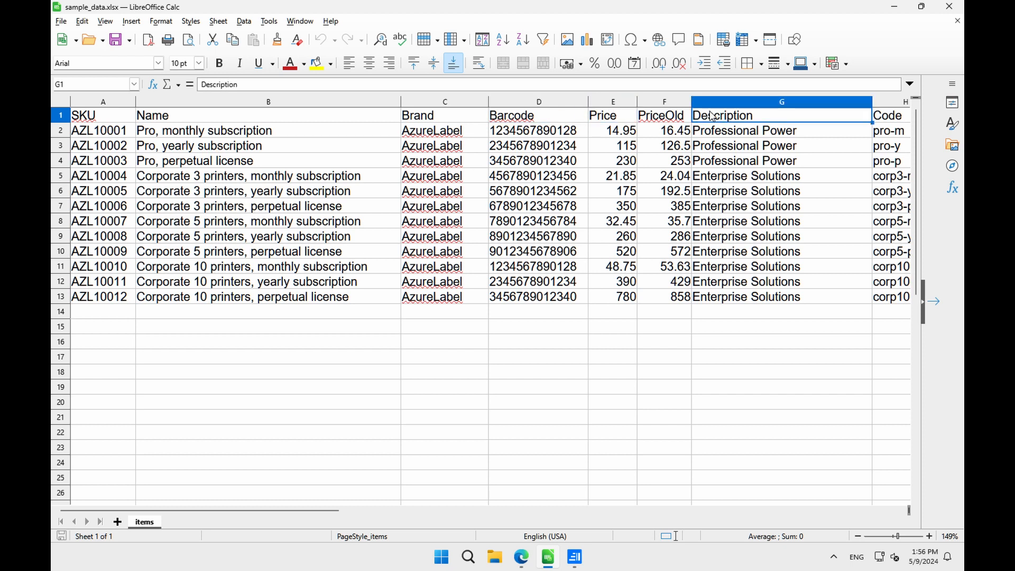
{"action": "left_click", "coordinate": [518, 123]}
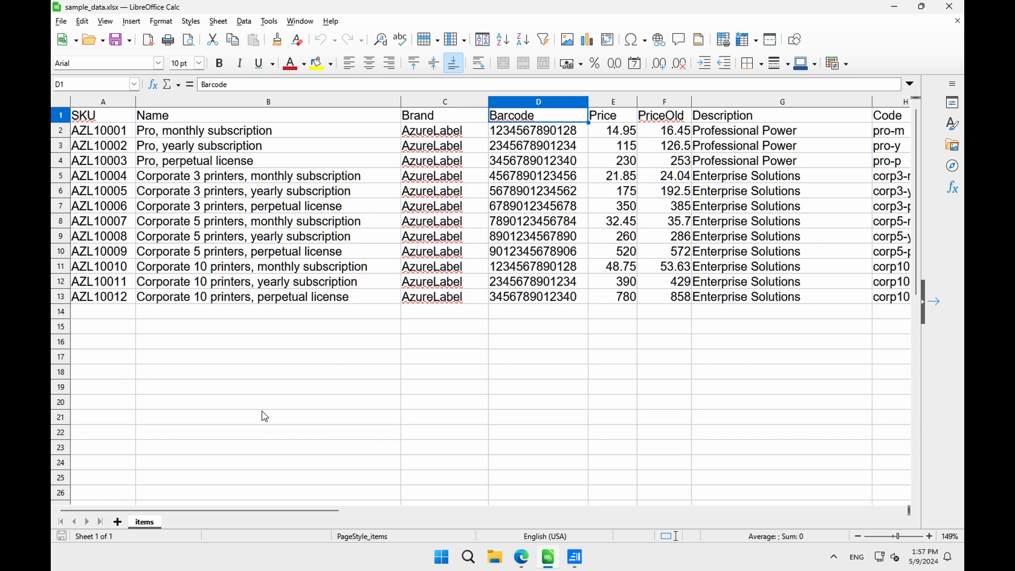
Return to AzureLabel and add new data load settings for the template, keeping Spreadsheet (Excel, ODF etc) as the source type.
{"action": "left_click", "coordinate": [573, 559]}
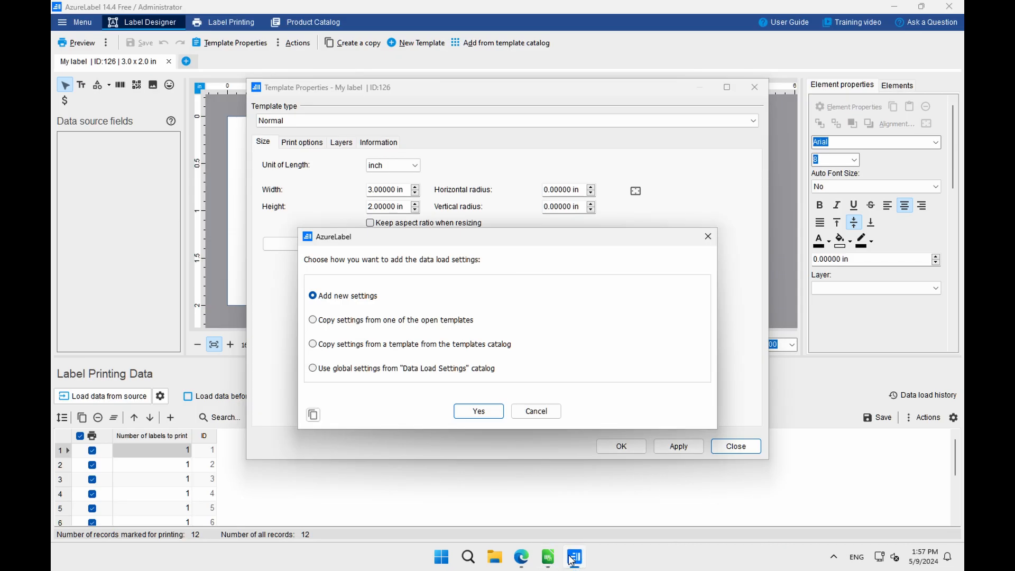
{"action": "left_click", "coordinate": [479, 411]}
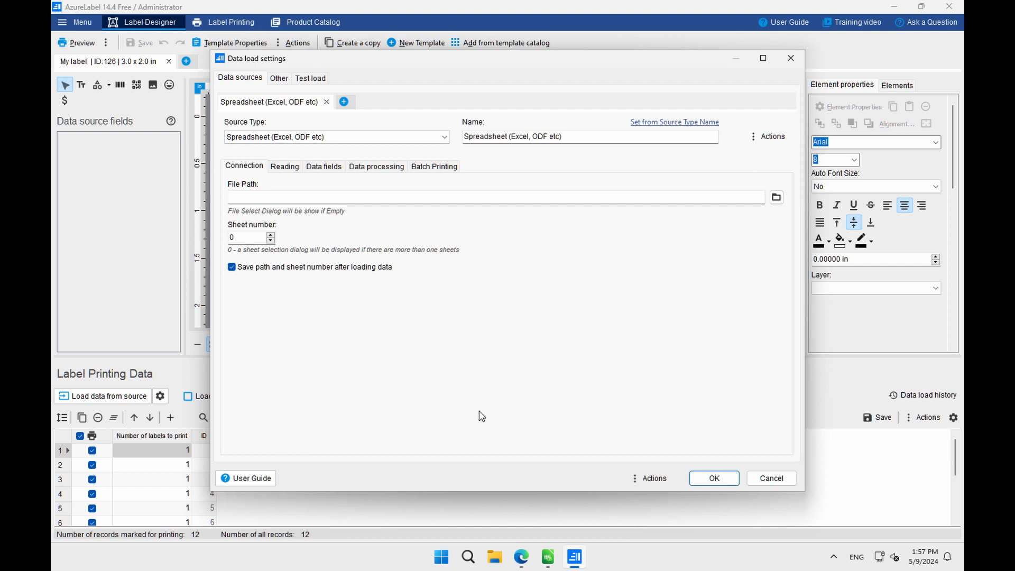
{"action": "left_click", "coordinate": [445, 138]}
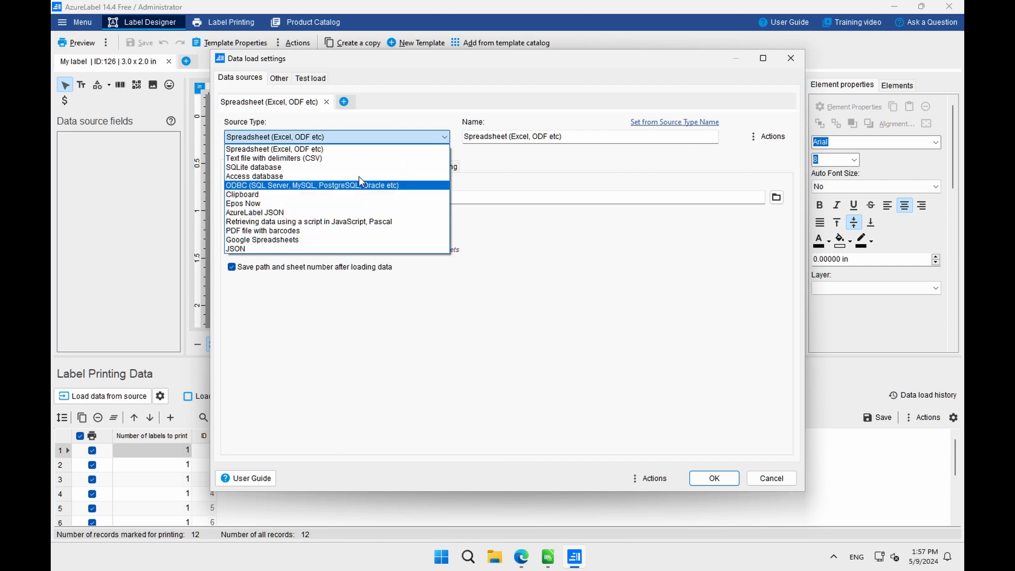
{"action": "left_click", "coordinate": [423, 139]}
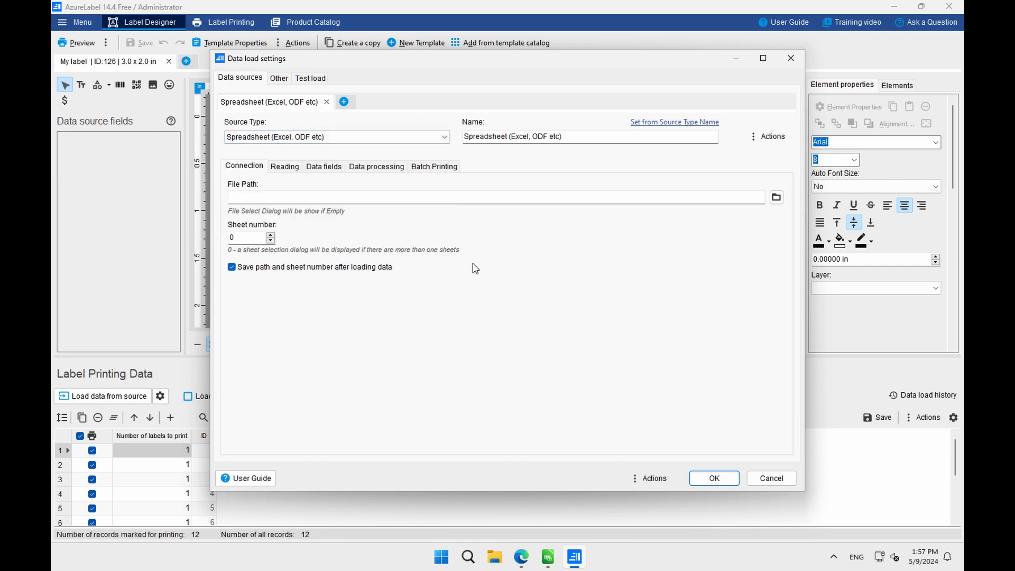
Set sample_data.xlsx from the Samples folder as the spreadsheet's file path and read its data fields from the source.
{"action": "left_click", "coordinate": [778, 200]}
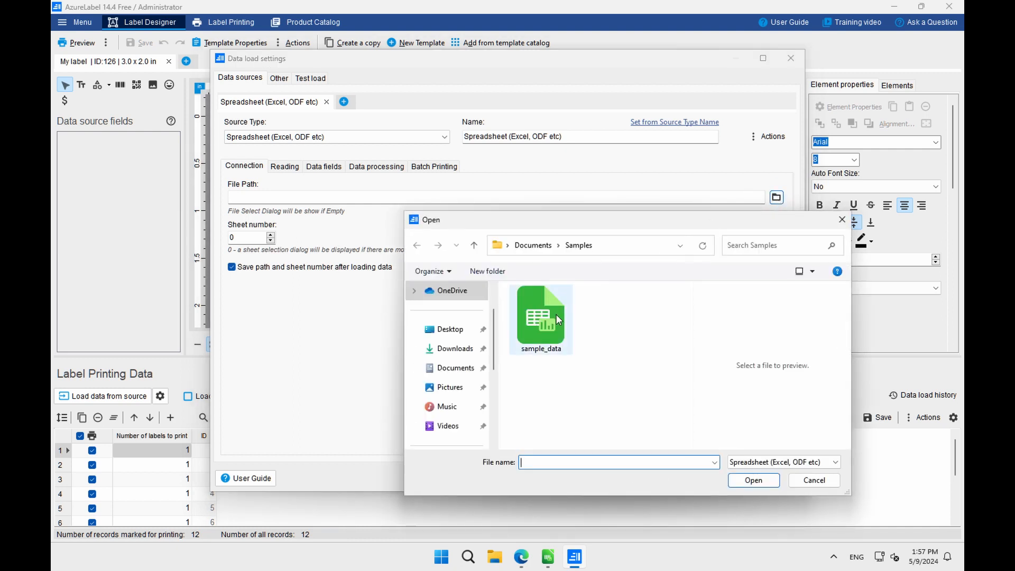
{"action": "left_click", "coordinate": [559, 320]}
{"action": "left_click", "coordinate": [754, 481]}
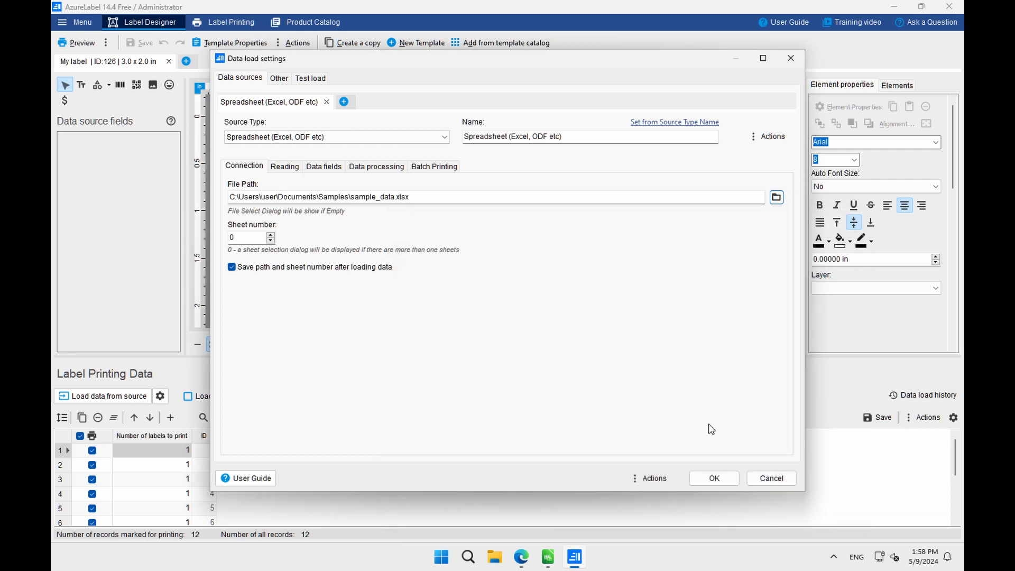
{"action": "left_click", "coordinate": [334, 174]}
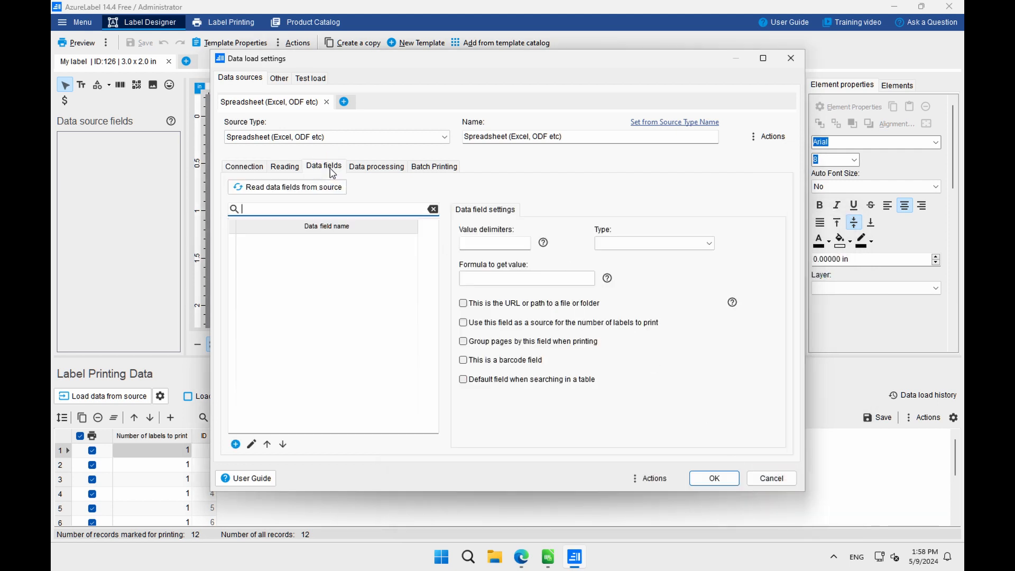
{"action": "left_click", "coordinate": [295, 192]}
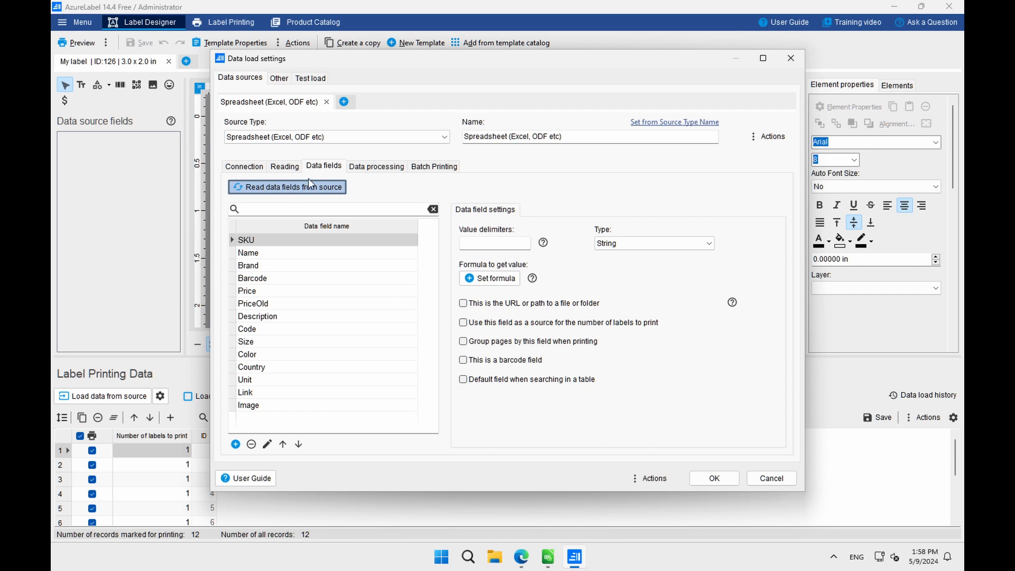
Test-load the spreadsheet data and accept the data load settings along with the Normal 3 x 2 in template properties.
{"action": "left_click", "coordinate": [314, 83]}
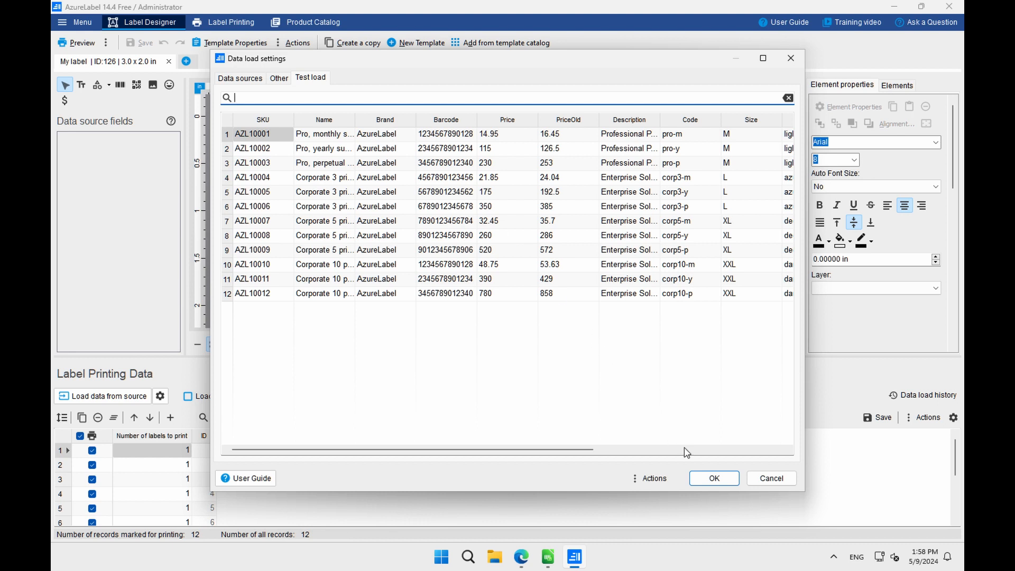
{"action": "left_click", "coordinate": [712, 478]}
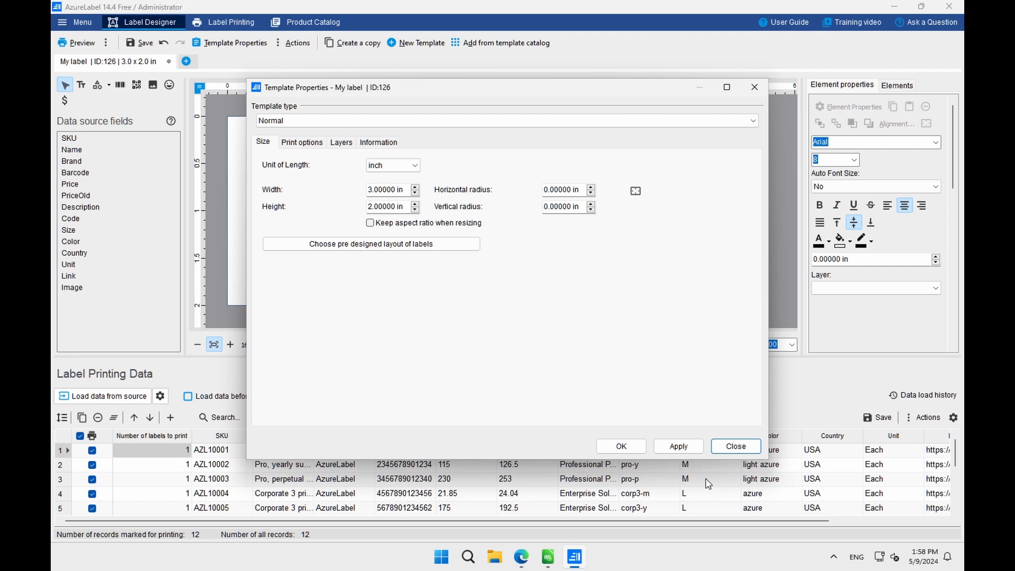
{"action": "left_click", "coordinate": [629, 449]}
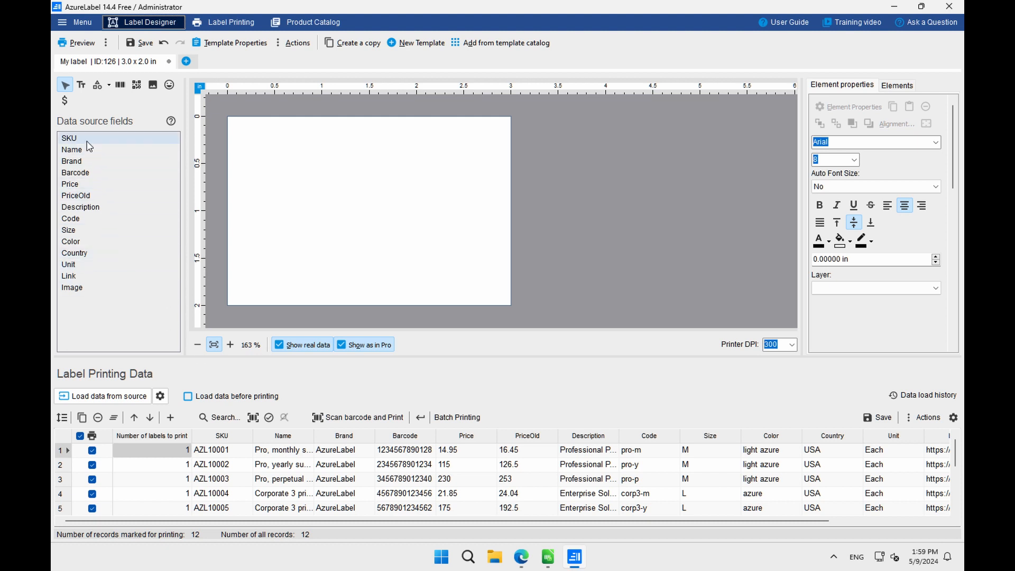
Add the SKU field as text in the label's upper left, about 0.84 x 0.20 in, with font size 9.
{"action": "left_click_drag", "start_coordinate": [87, 144], "coordinate": [247, 143]}
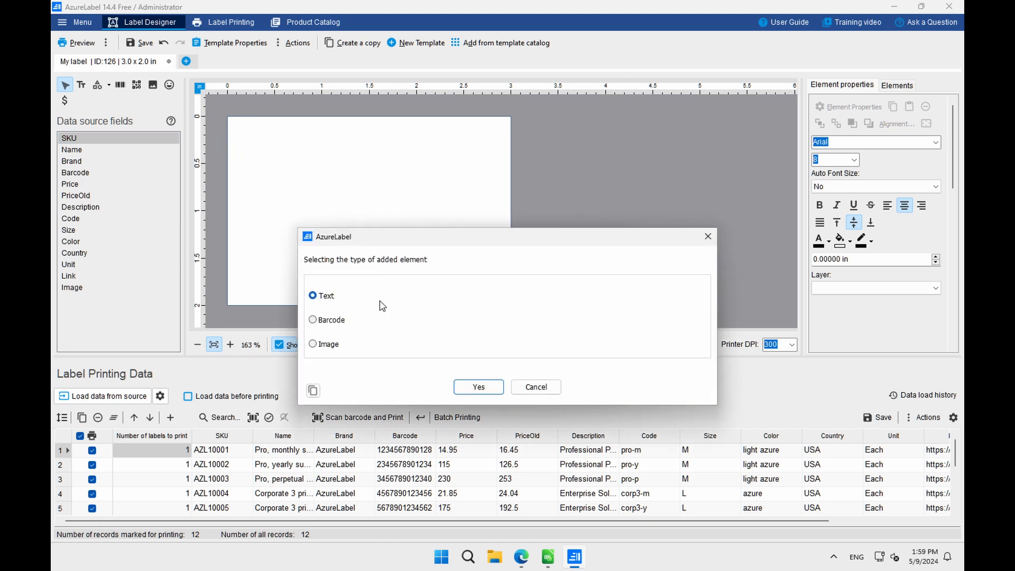
{"action": "left_click", "coordinate": [470, 393]}
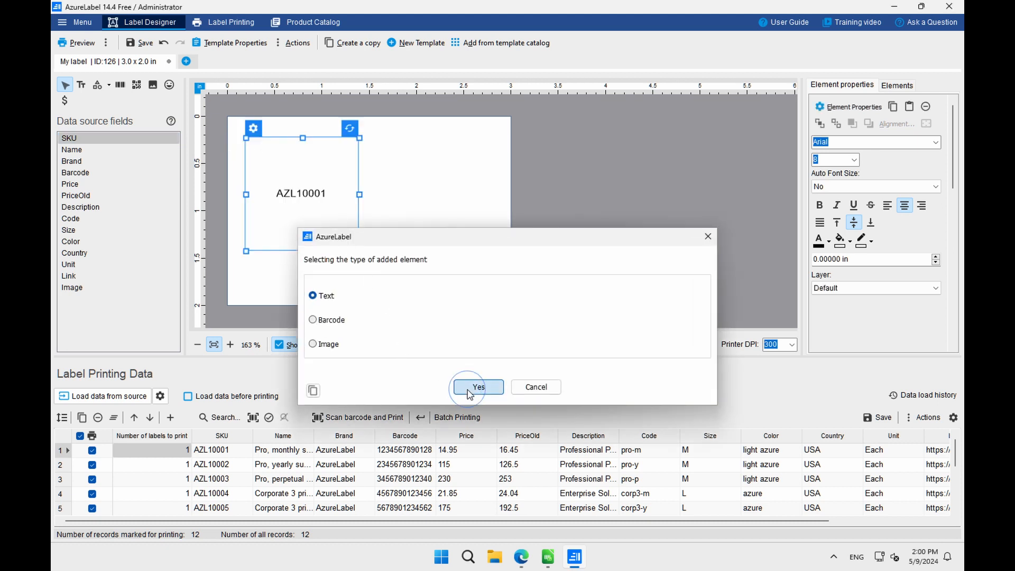
{"action": "left_click_drag", "start_coordinate": [360, 256], "coordinate": [326, 158]}
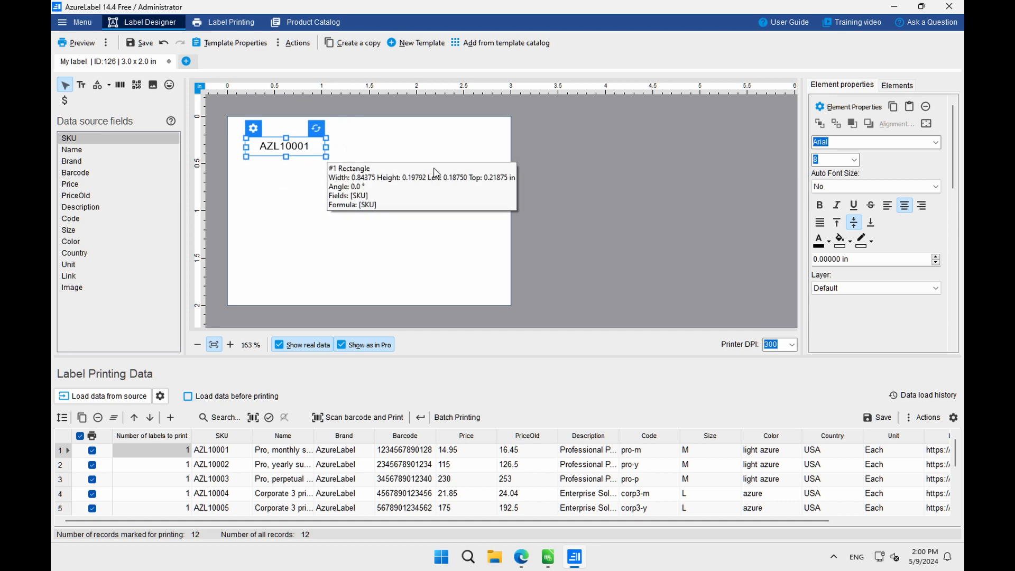
{"action": "left_click", "coordinate": [855, 160]}
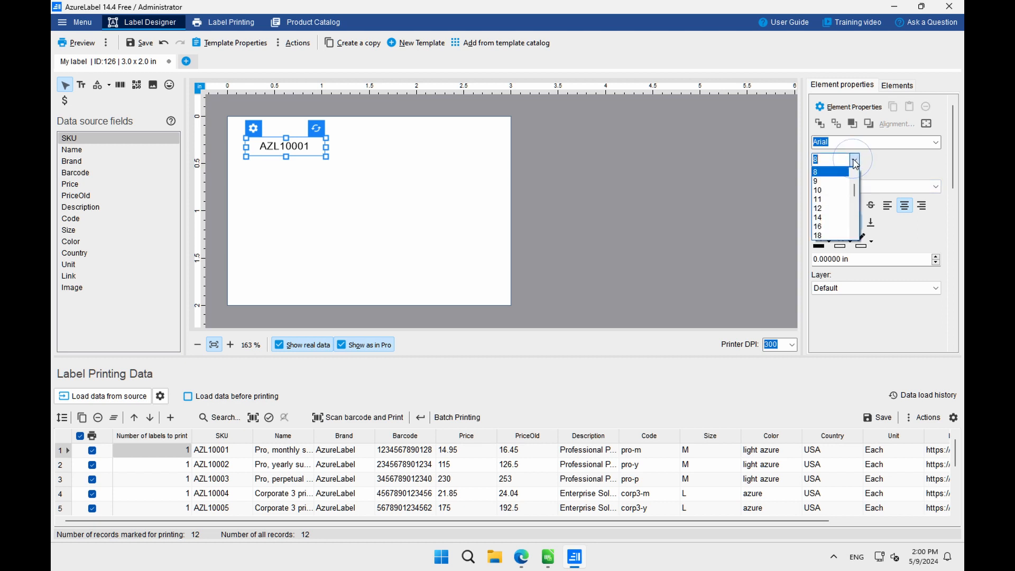
{"action": "left_click", "coordinate": [838, 181]}
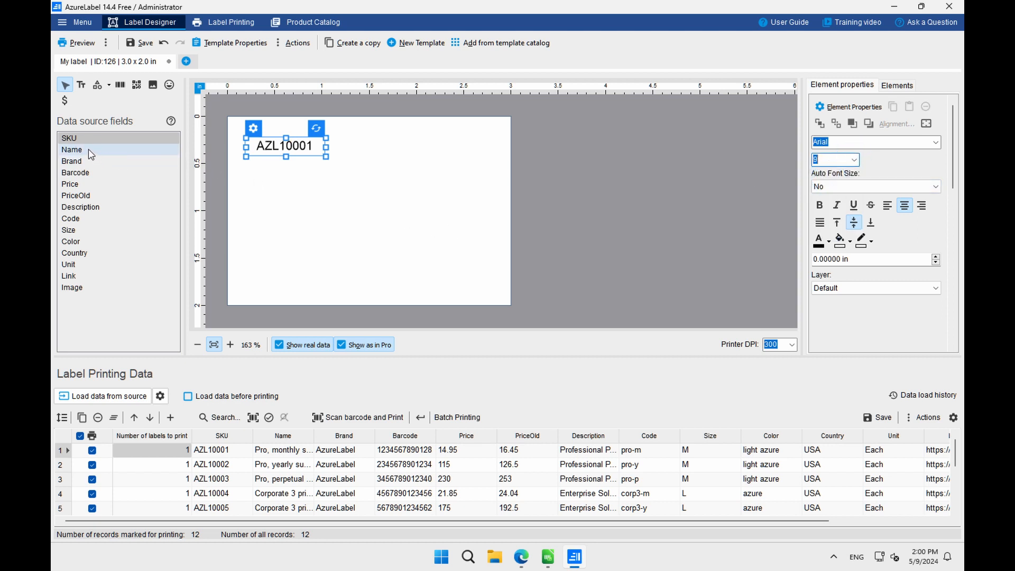
Add the Name field as text below the SKU, about 2.3 in wide and 0.5 in high, with font size 14.
{"action": "left_click_drag", "start_coordinate": [88, 149], "coordinate": [265, 174]}
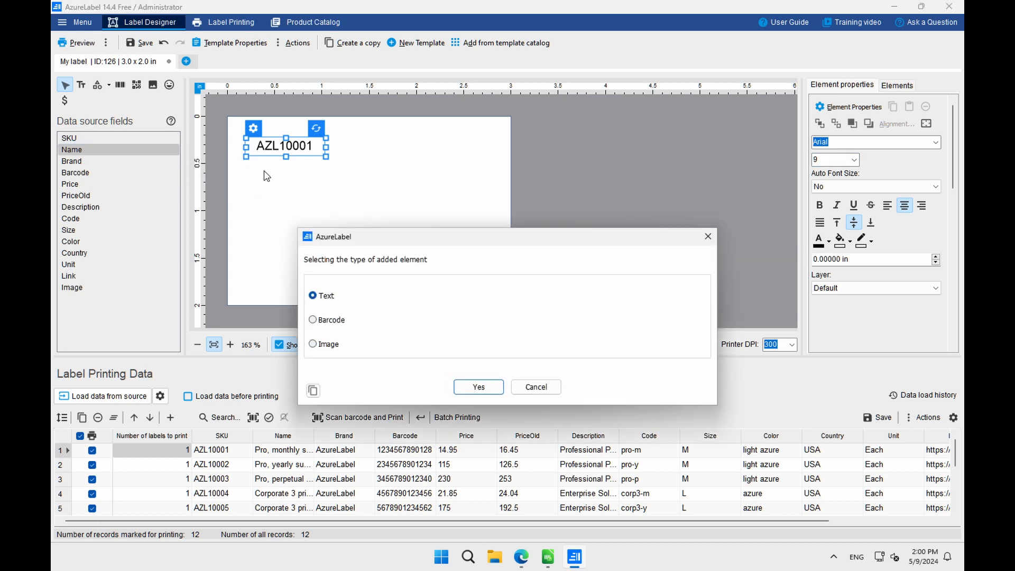
{"action": "left_click", "coordinate": [476, 387]}
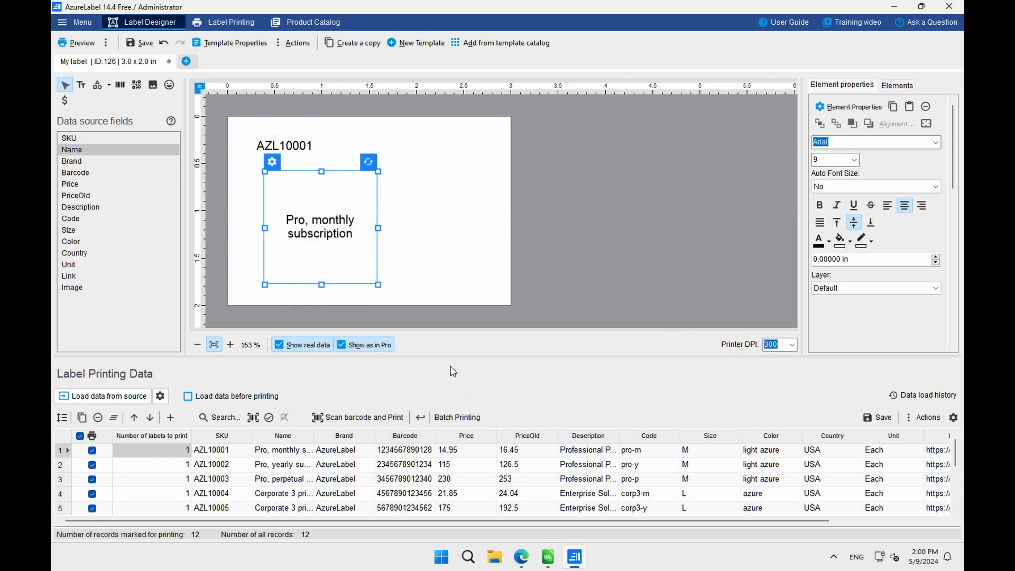
{"action": "left_click_drag", "start_coordinate": [371, 282], "coordinate": [476, 200]}
{"action": "left_click_drag", "start_coordinate": [373, 173], "coordinate": [372, 161]}
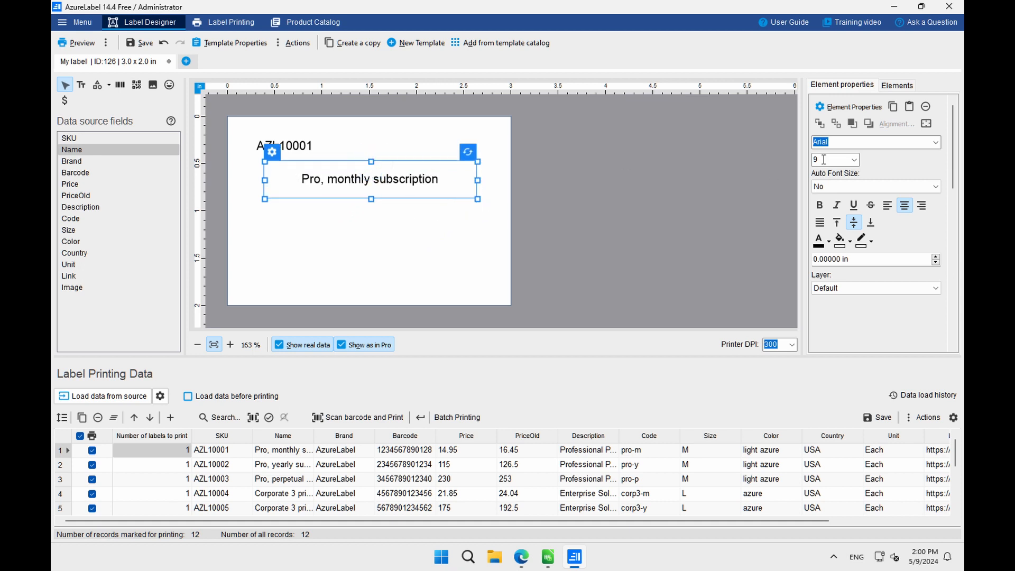
{"action": "left_click", "coordinate": [854, 160]}
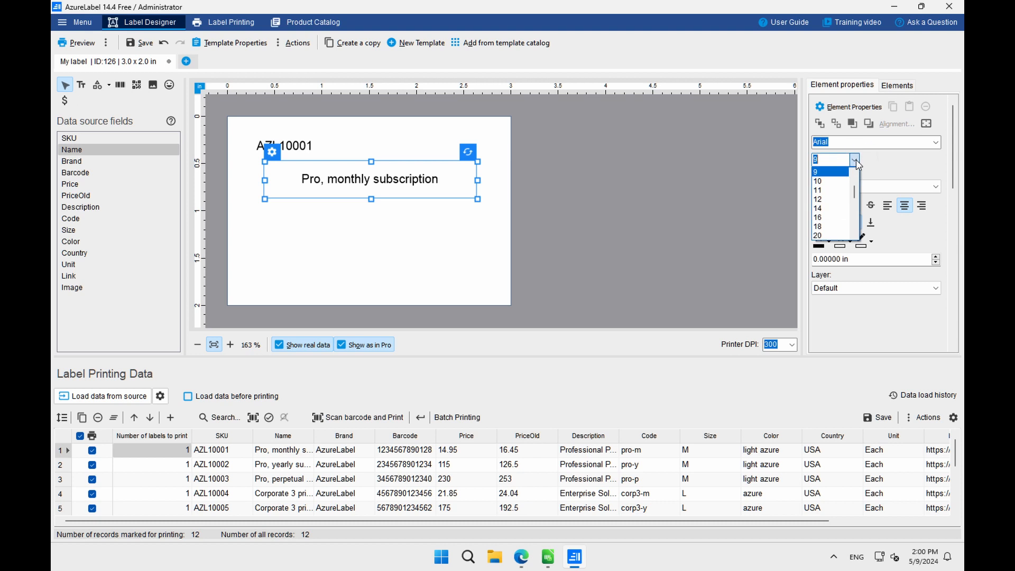
{"action": "left_click", "coordinate": [824, 208]}
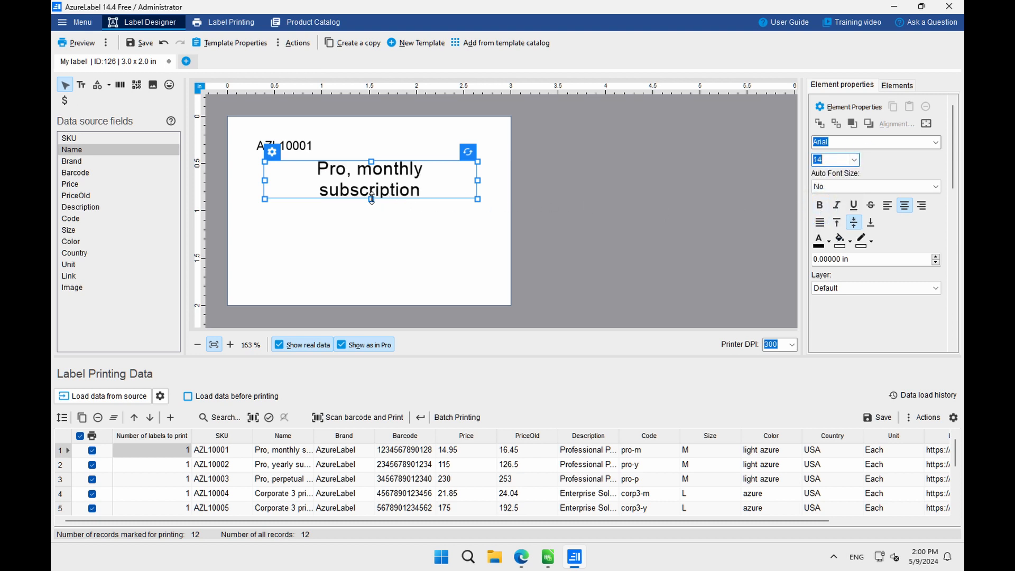
{"action": "left_click_drag", "start_coordinate": [372, 200], "coordinate": [371, 210]}
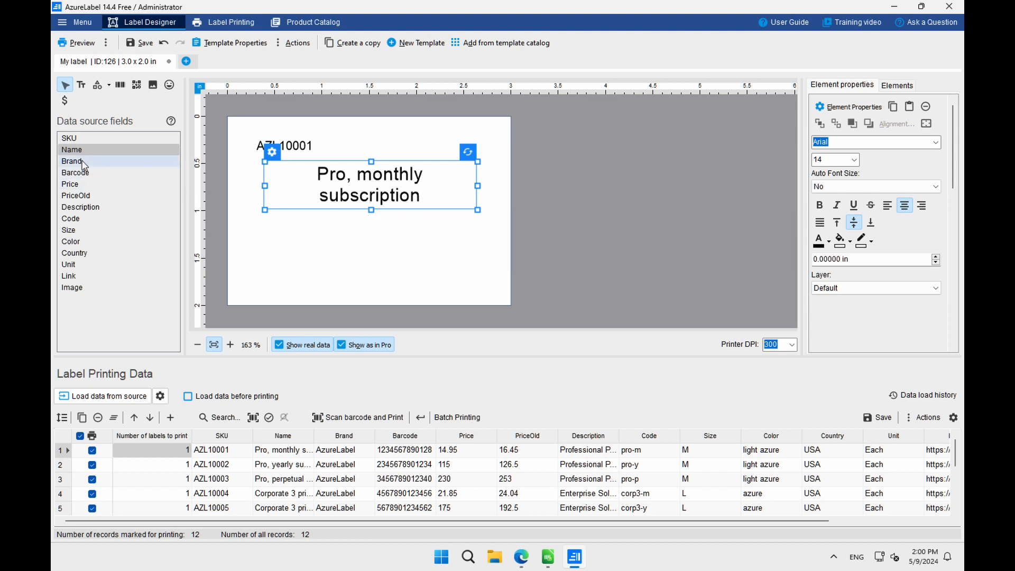
Add the Brand field as text and fit it into the label's upper right corner above the product name.
{"action": "left_click_drag", "start_coordinate": [83, 165], "coordinate": [415, 137]}
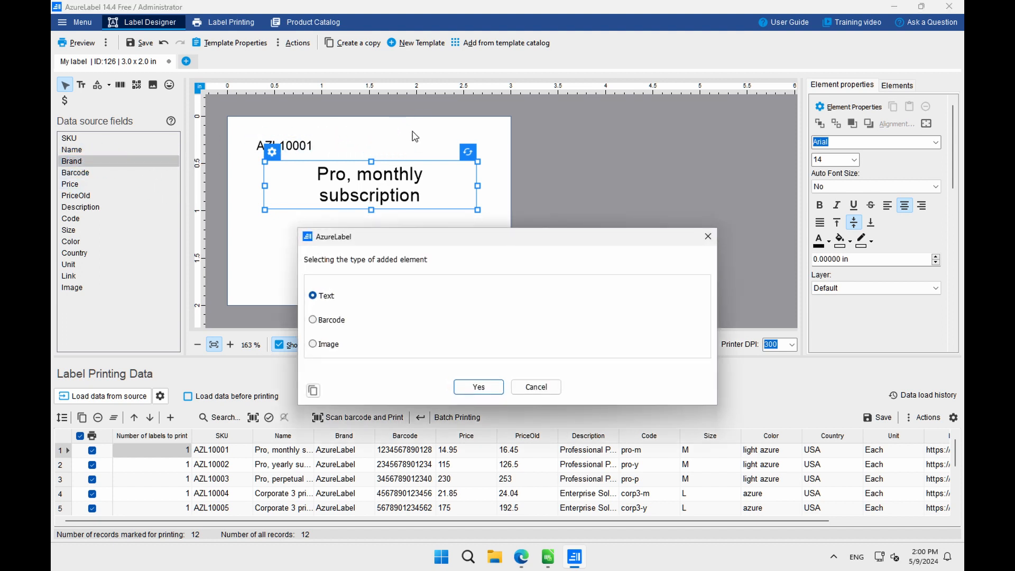
{"action": "left_click", "coordinate": [467, 386]}
{"action": "left_click_drag", "start_coordinate": [463, 246], "coordinate": [448, 145]}
{"action": "left_click", "coordinate": [413, 195]}
{"action": "left_click", "coordinate": [460, 145]}
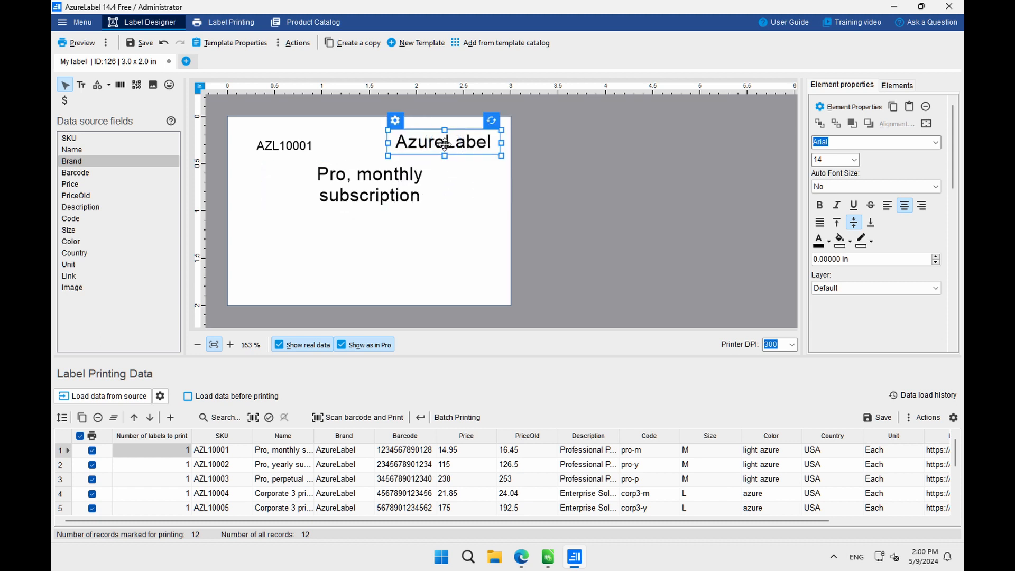
{"action": "left_click", "coordinate": [355, 277]}
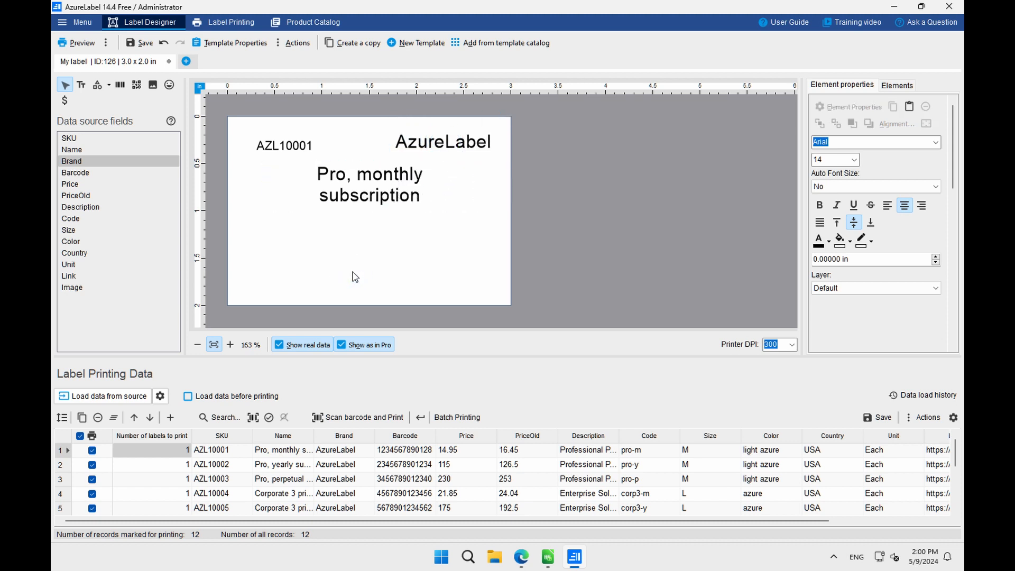
Add the Description field as text in the label's lower left corner, about 1.4 in wide, with font size 9.
{"action": "left_click_drag", "start_coordinate": [98, 211], "coordinate": [239, 249]}
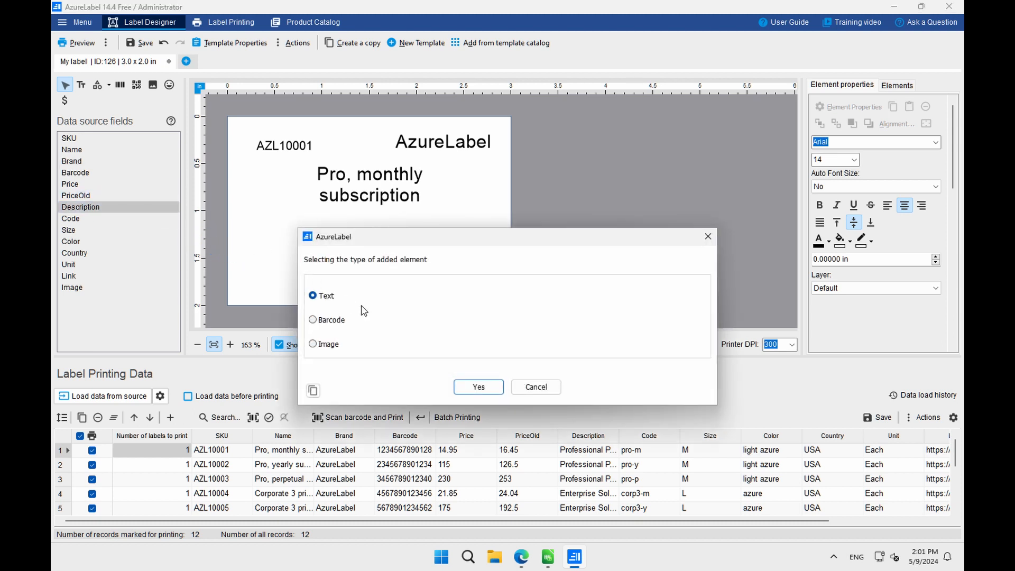
{"action": "left_click", "coordinate": [469, 385]}
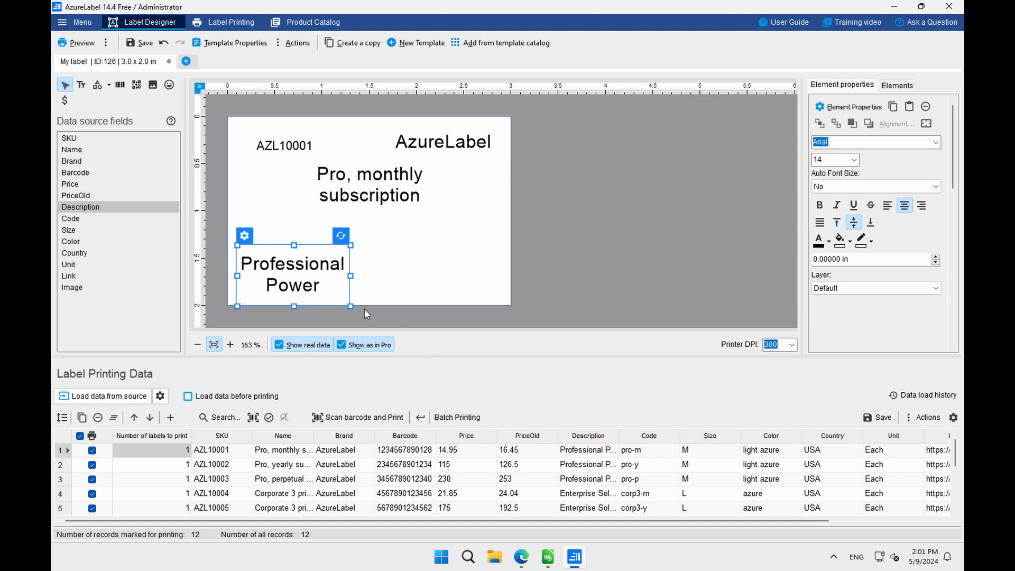
{"action": "left_click_drag", "start_coordinate": [351, 306], "coordinate": [367, 300]}
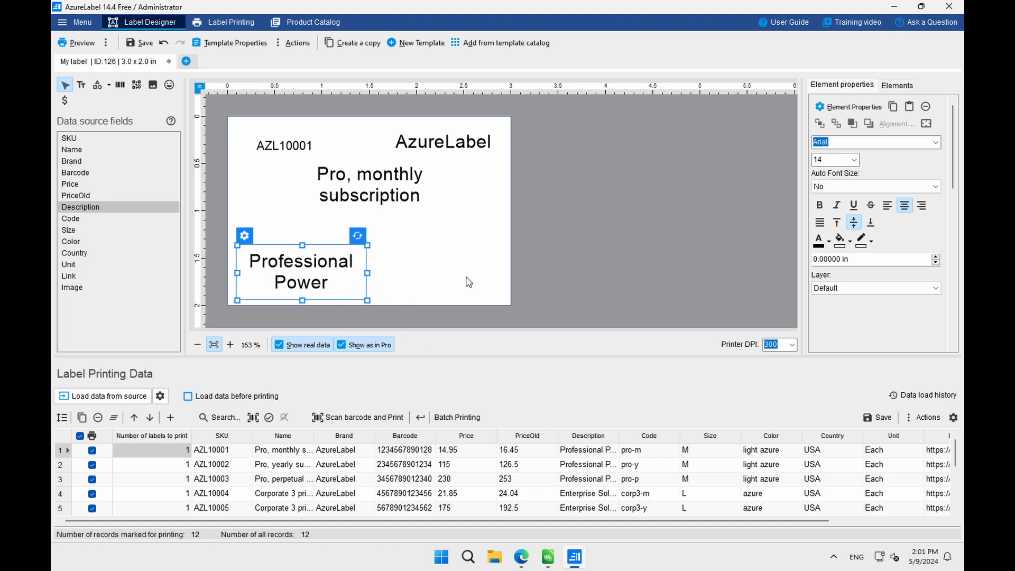
{"action": "left_click", "coordinate": [854, 159]}
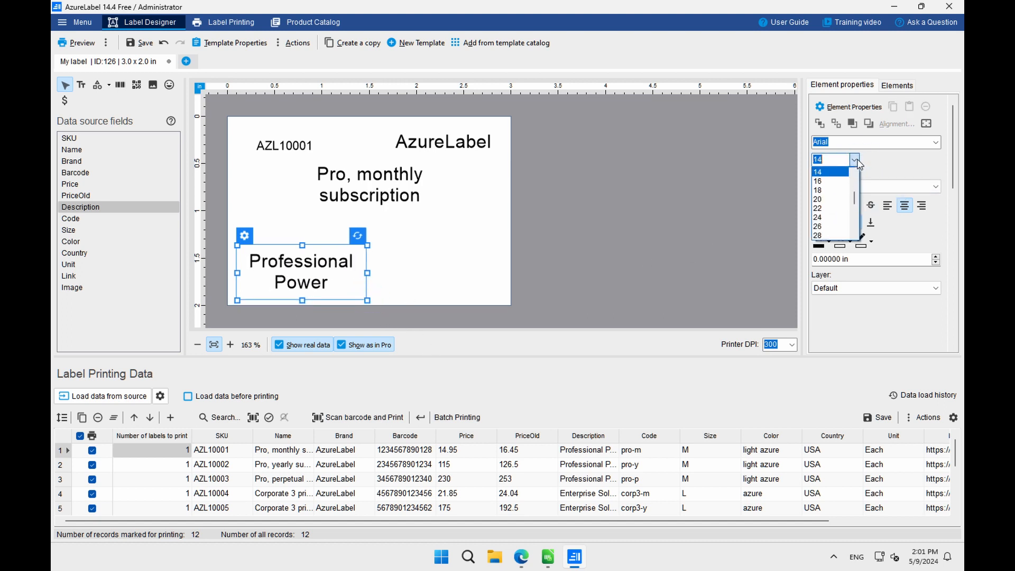
{"action": "left_click", "coordinate": [854, 181]}
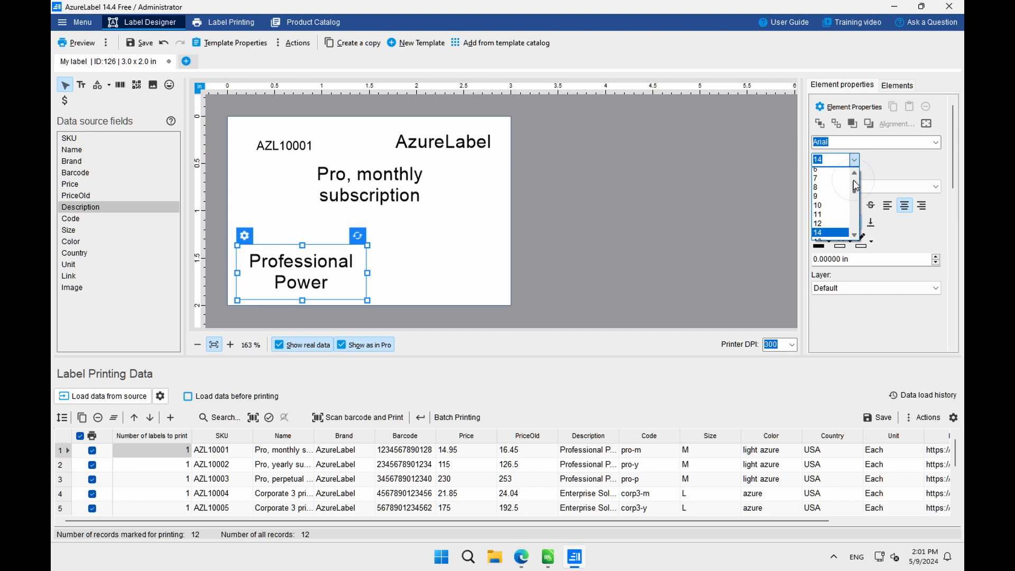
{"action": "left_click", "coordinate": [832, 199]}
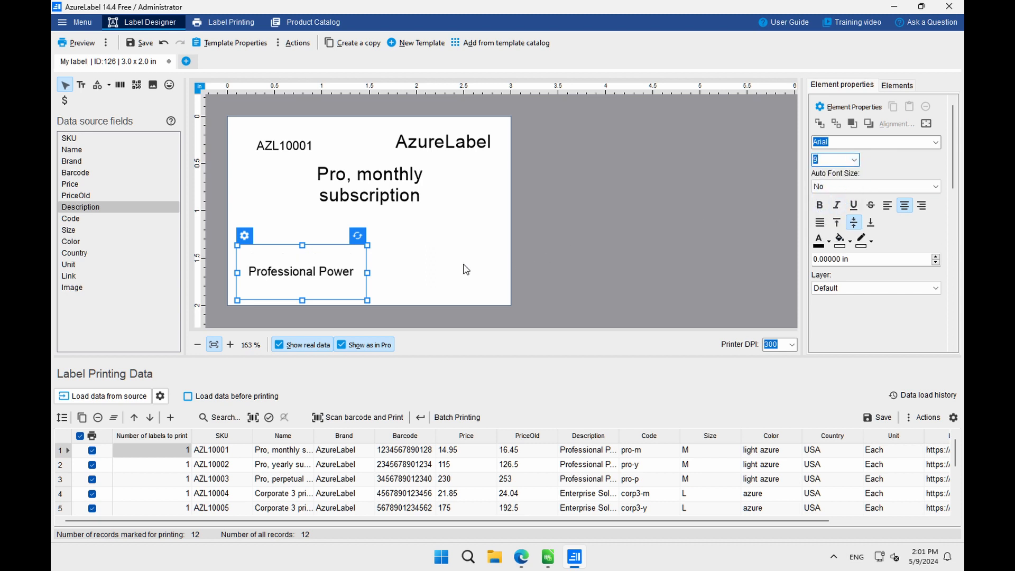
Add the Price field as text between the name and description, about 0.5 in high, left-aligned with font size 20.
{"action": "left_click_drag", "start_coordinate": [85, 184], "coordinate": [289, 216]}
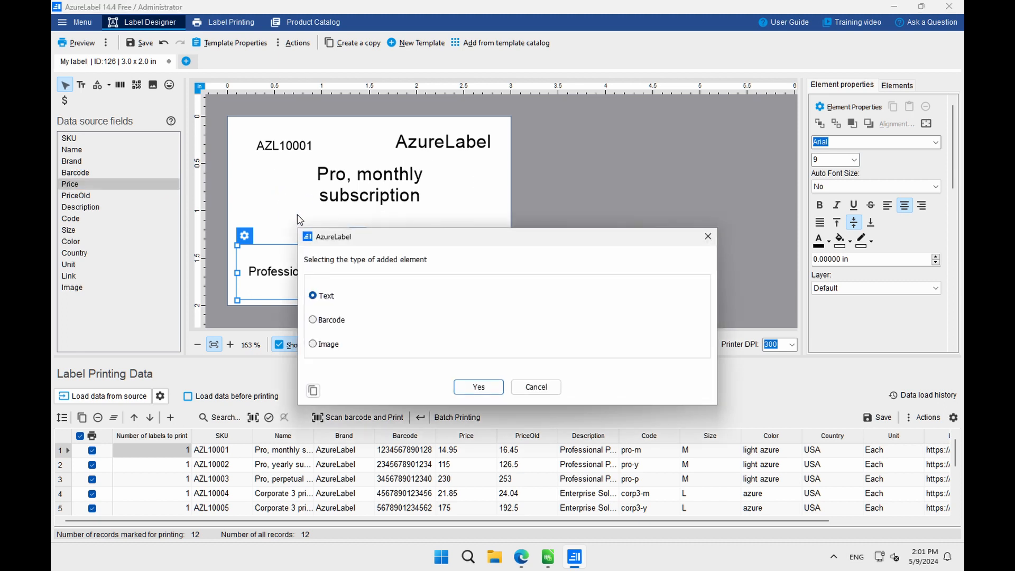
{"action": "left_click", "coordinate": [479, 386]}
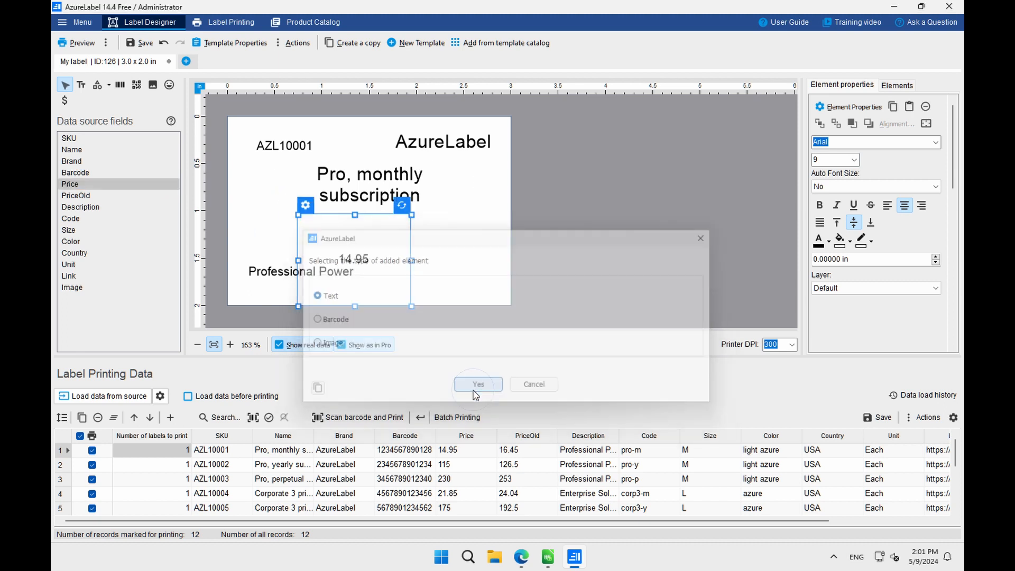
{"action": "left_click_drag", "start_coordinate": [410, 302], "coordinate": [409, 262]}
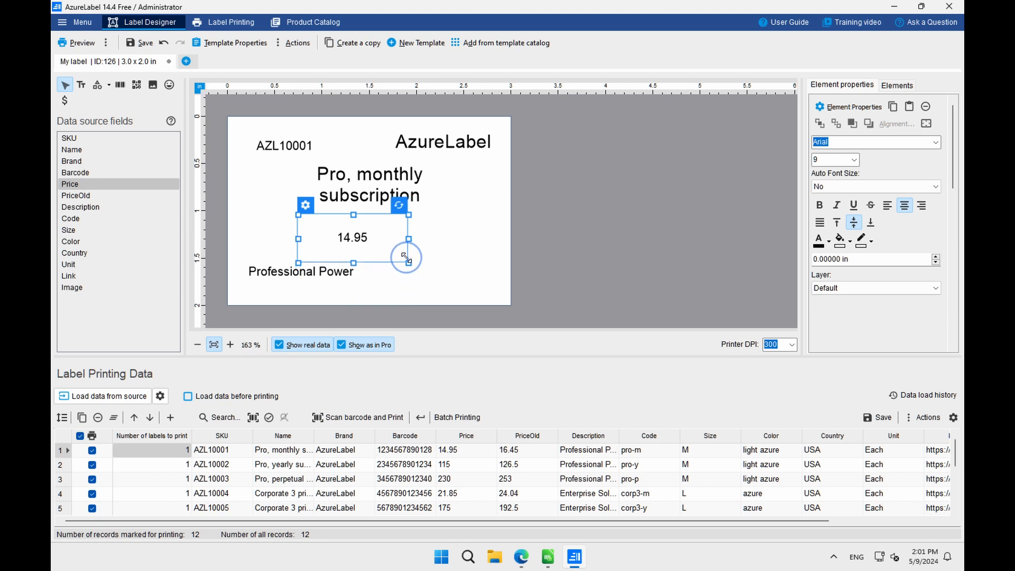
{"action": "left_click", "coordinate": [855, 160]}
{"action": "left_click", "coordinate": [828, 236]}
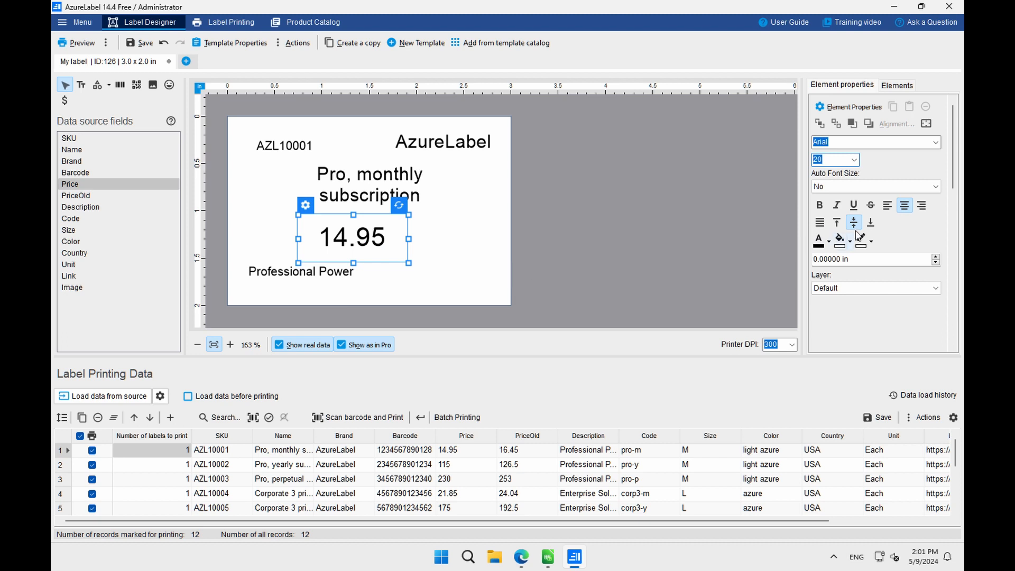
{"action": "left_click", "coordinate": [888, 211]}
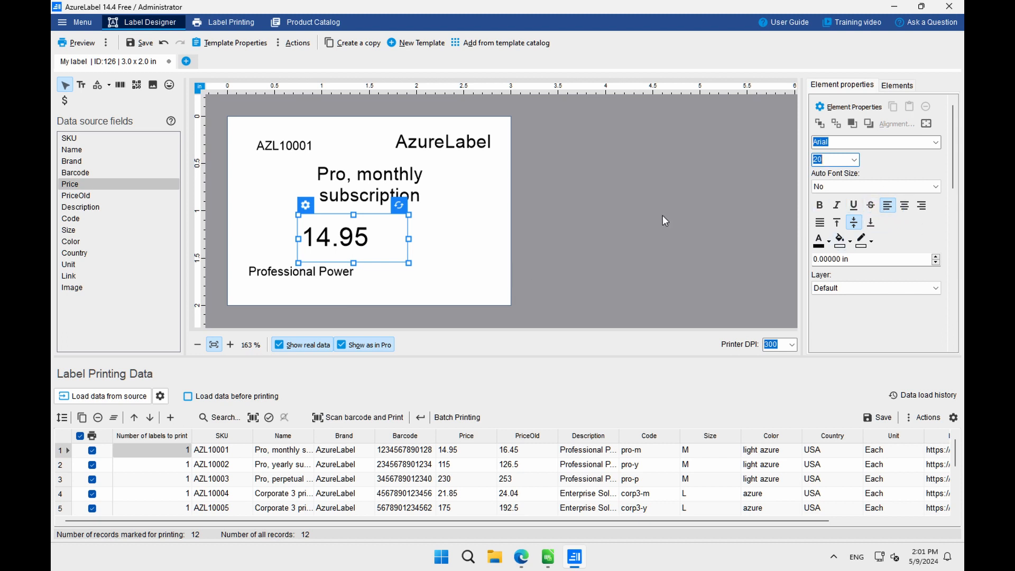
Add a dollar currency symbol in Arial directly before the price, shrink it to about the price's height, and right-align it.
{"action": "left_click", "coordinate": [64, 100]}
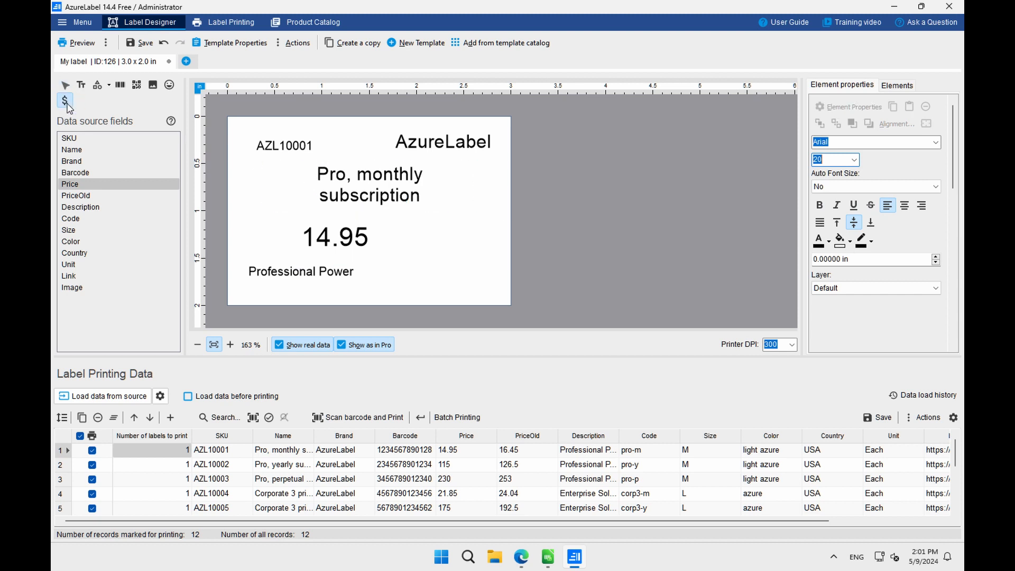
{"action": "left_click", "coordinate": [271, 227]}
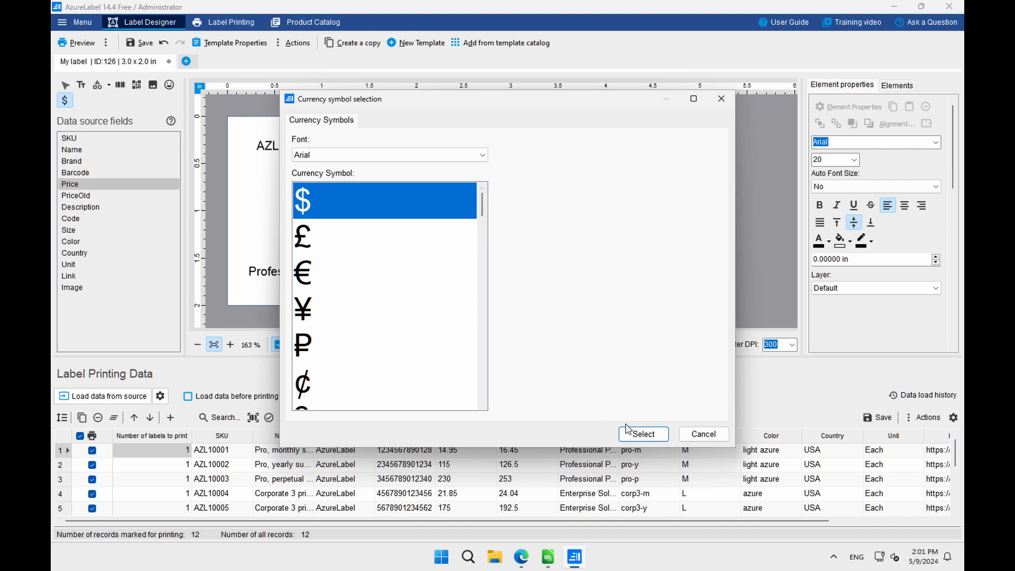
{"action": "left_click", "coordinate": [640, 434]}
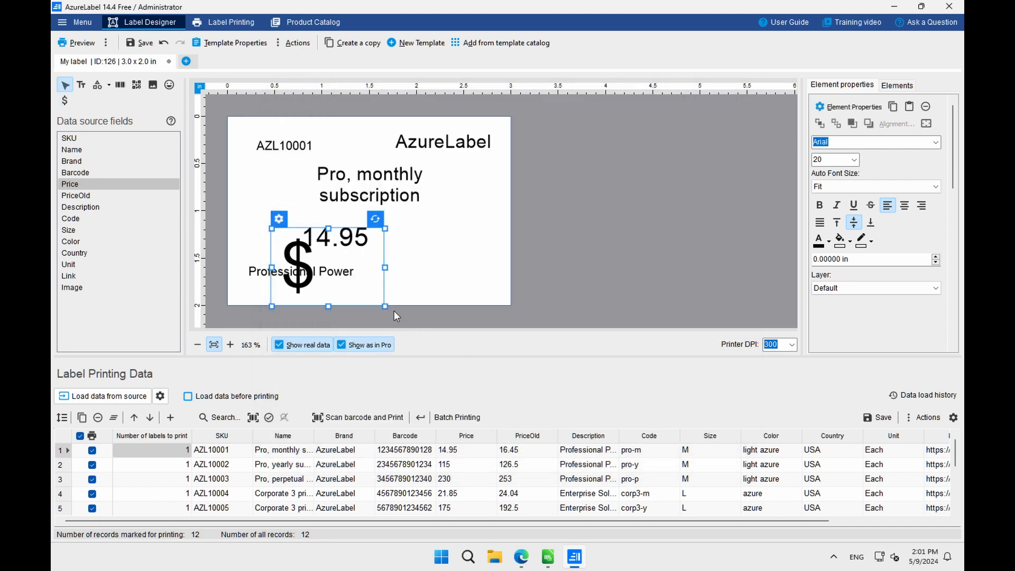
{"action": "left_click_drag", "start_coordinate": [386, 306], "coordinate": [289, 224]}
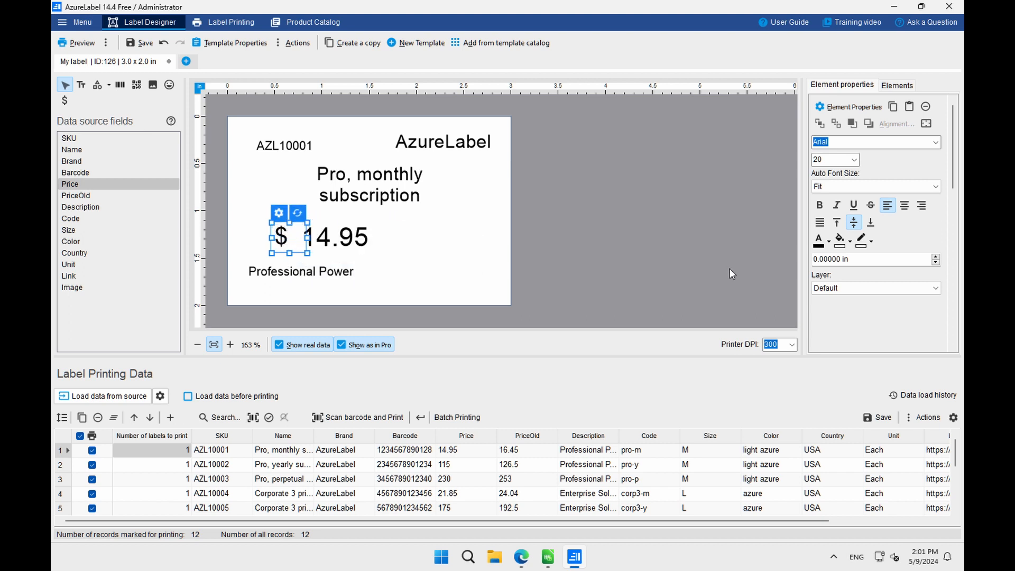
{"action": "left_click", "coordinate": [922, 207]}
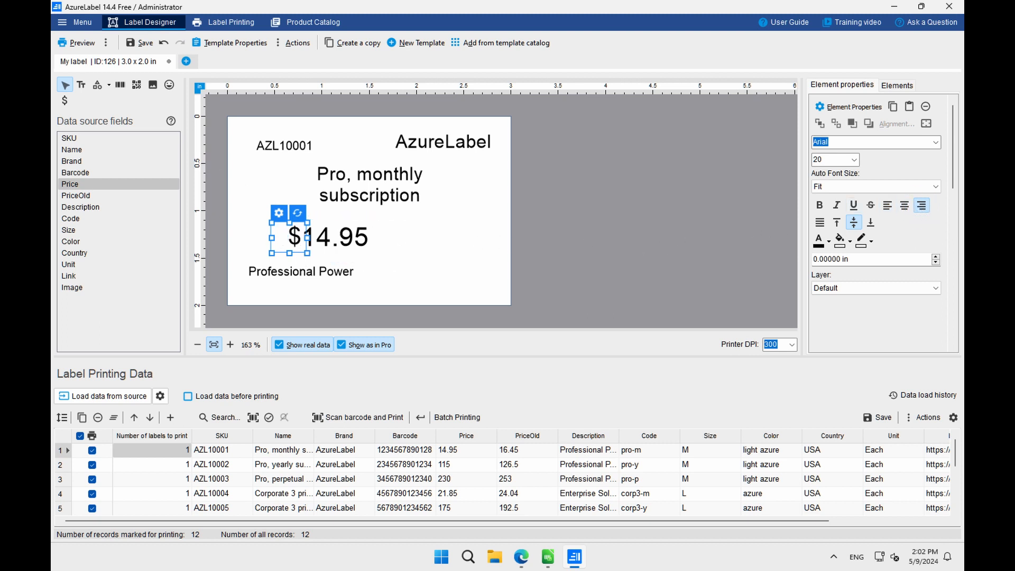
Insert samleimage.png from file as a background image and position it in the label's lower right area, beside the price and description.
{"action": "left_click", "coordinate": [154, 91]}
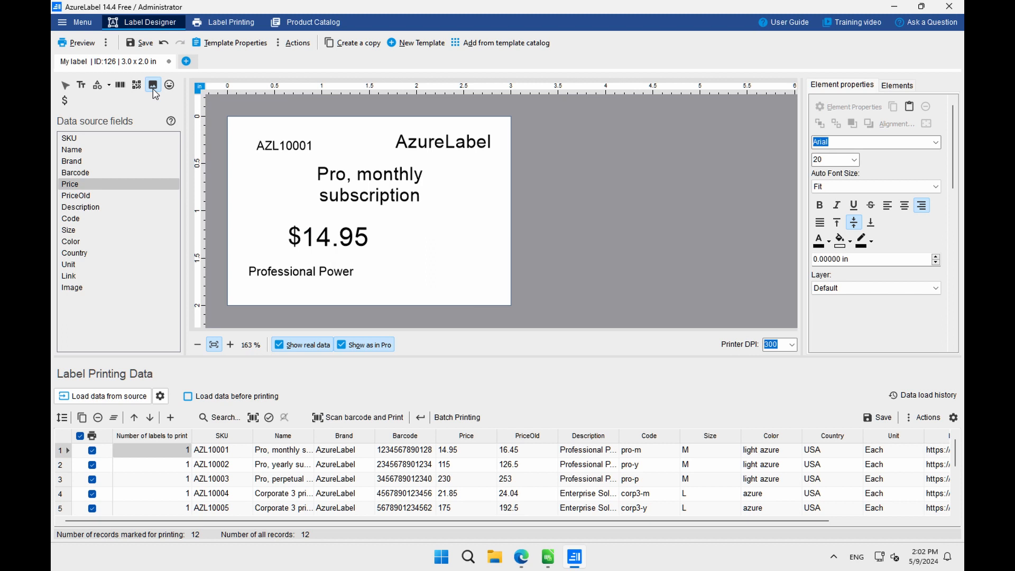
{"action": "left_click", "coordinate": [408, 230]}
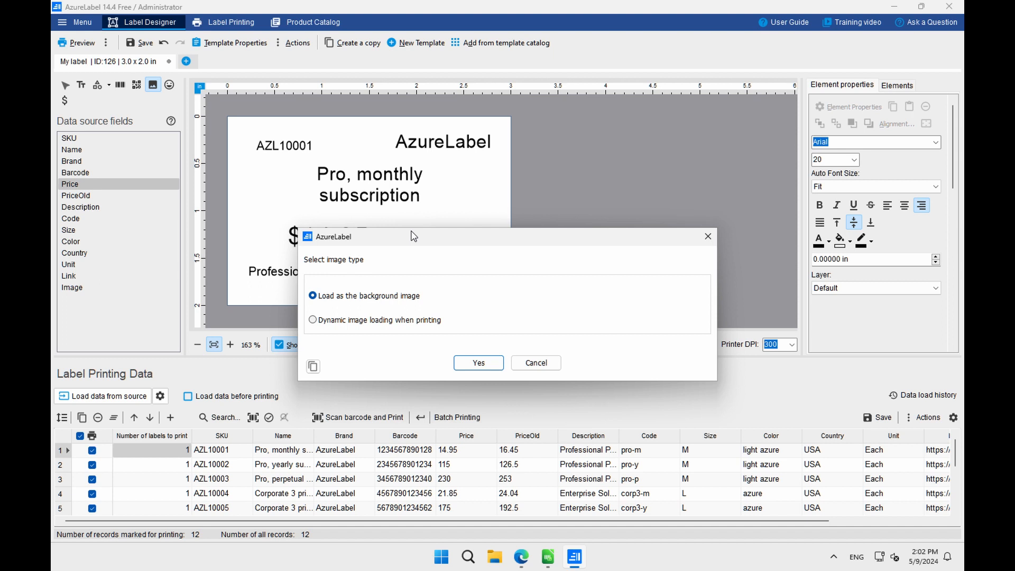
{"action": "left_click", "coordinate": [479, 363]}
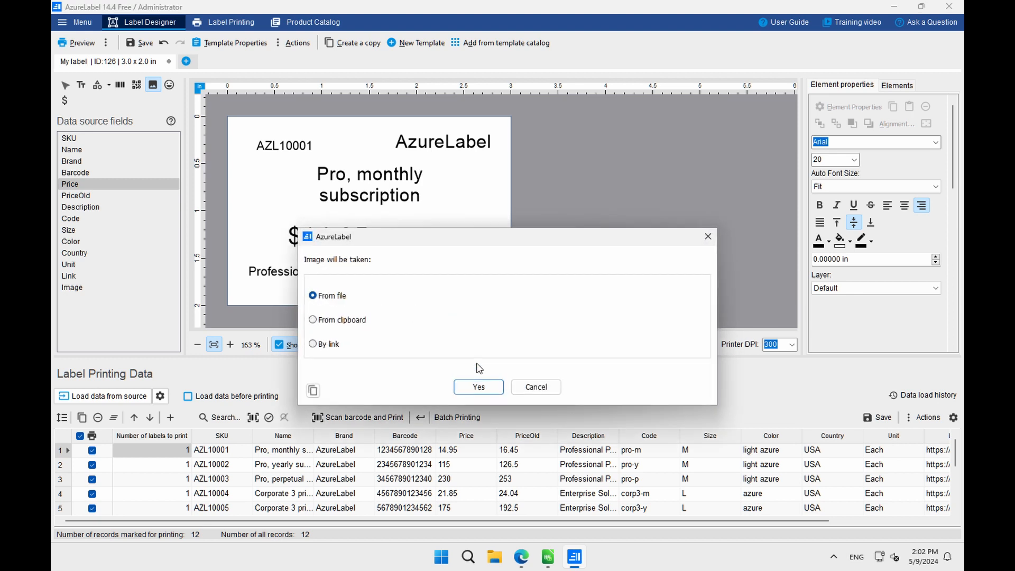
{"action": "left_click", "coordinate": [478, 388]}
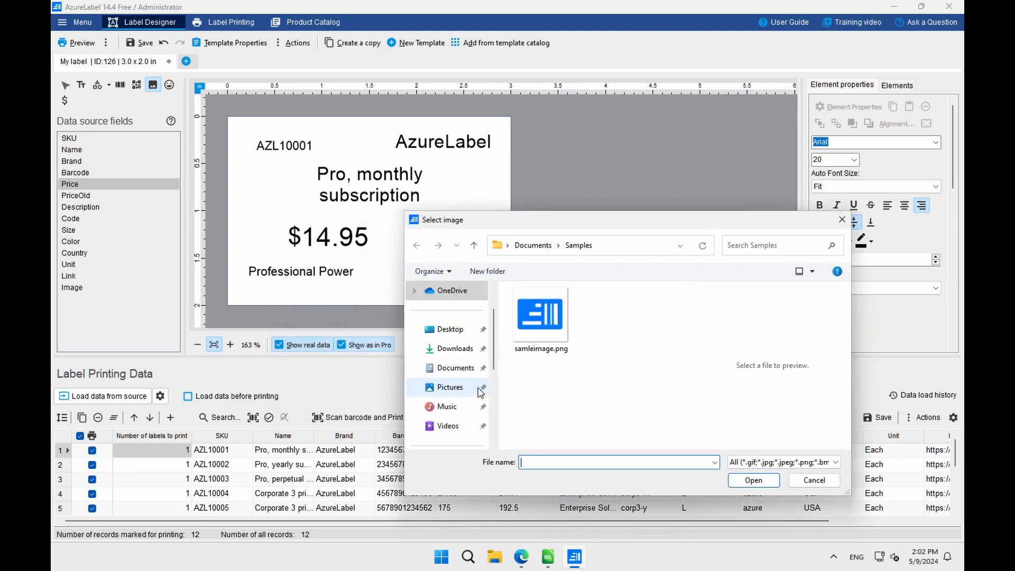
{"action": "left_click", "coordinate": [531, 332]}
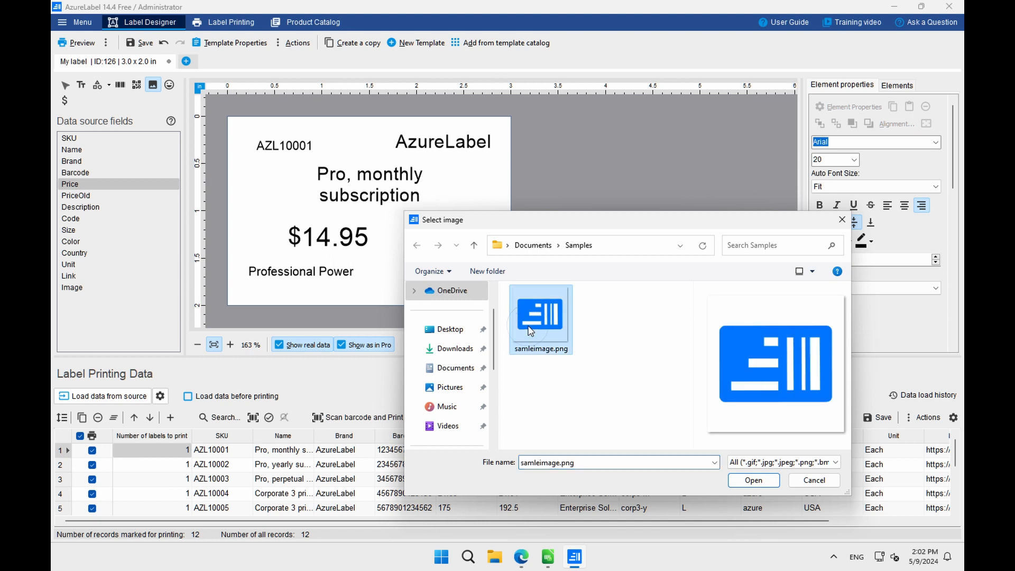
{"action": "left_click", "coordinate": [747, 479]}
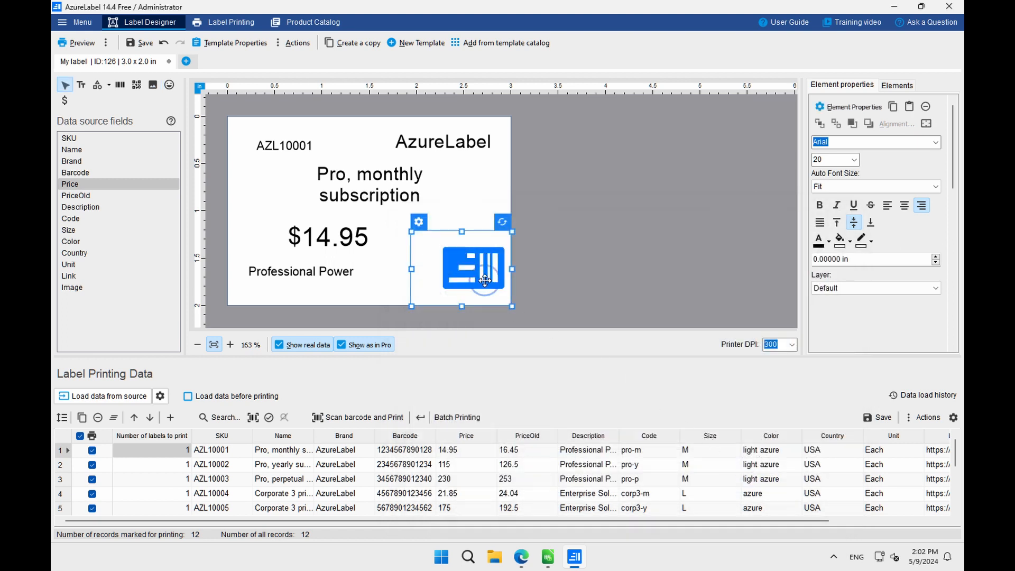
{"action": "left_click_drag", "start_coordinate": [482, 280], "coordinate": [465, 264]}
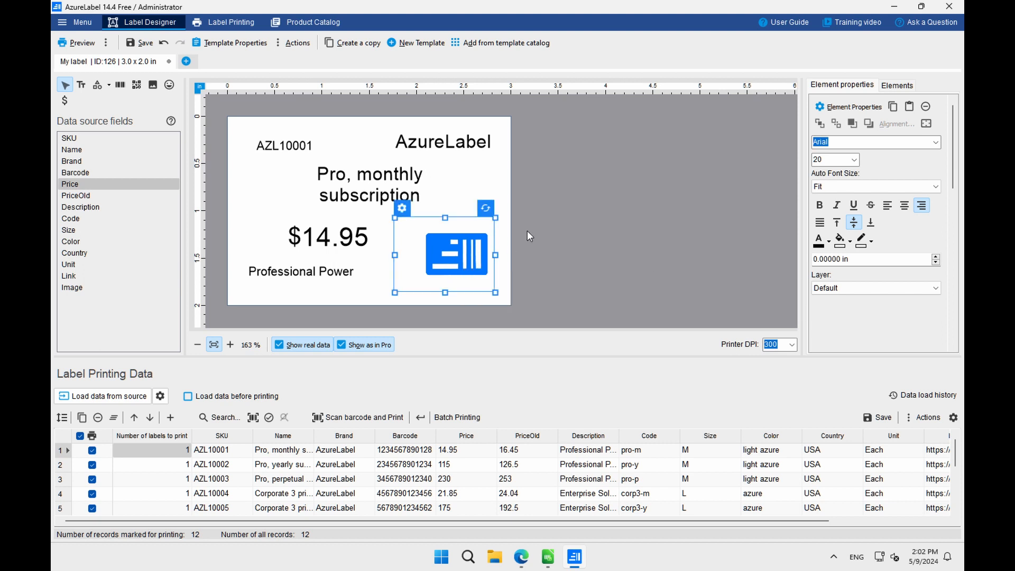
{"action": "left_click", "coordinate": [539, 224]}
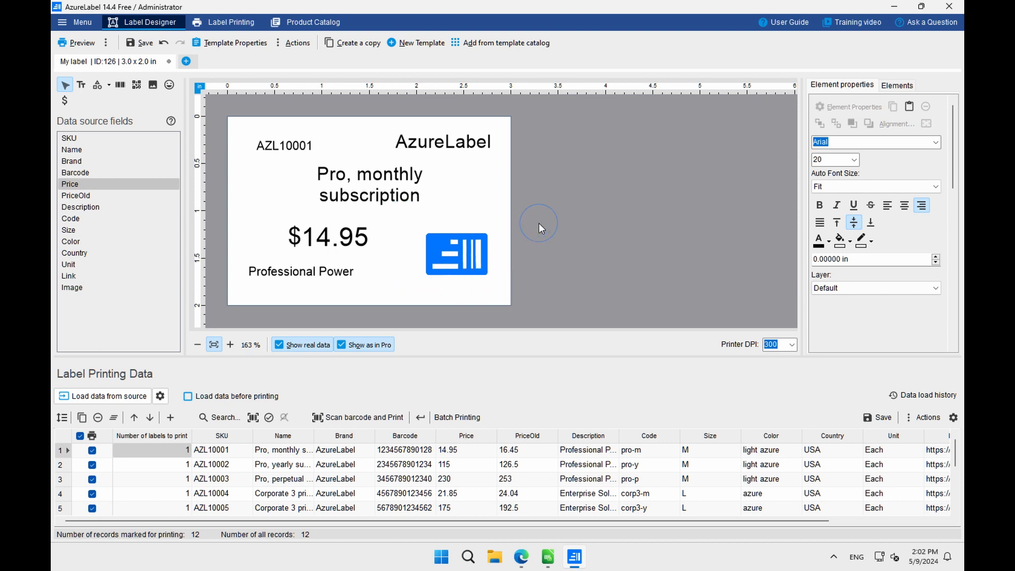
Add a rounded rectangle about 2.7 in wide and 0.6 in high around the product name.
{"action": "left_click", "coordinate": [109, 87]}
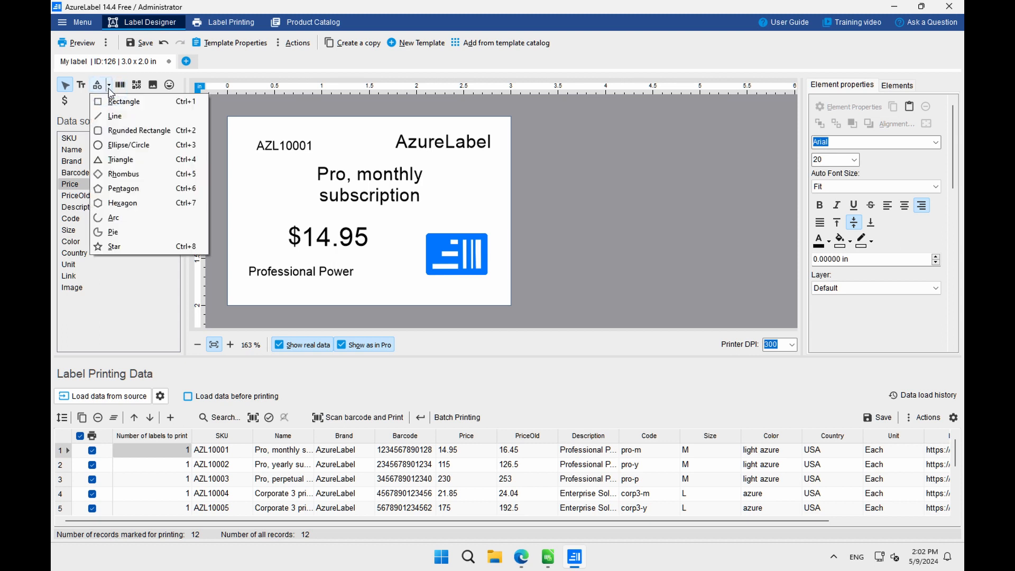
{"action": "left_click", "coordinate": [121, 132]}
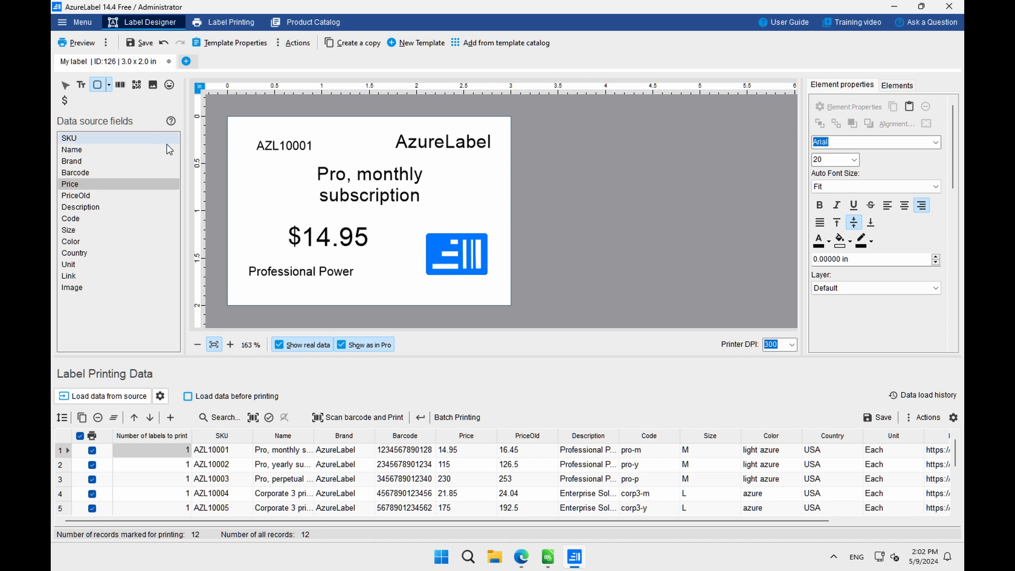
{"action": "left_click", "coordinate": [241, 161]}
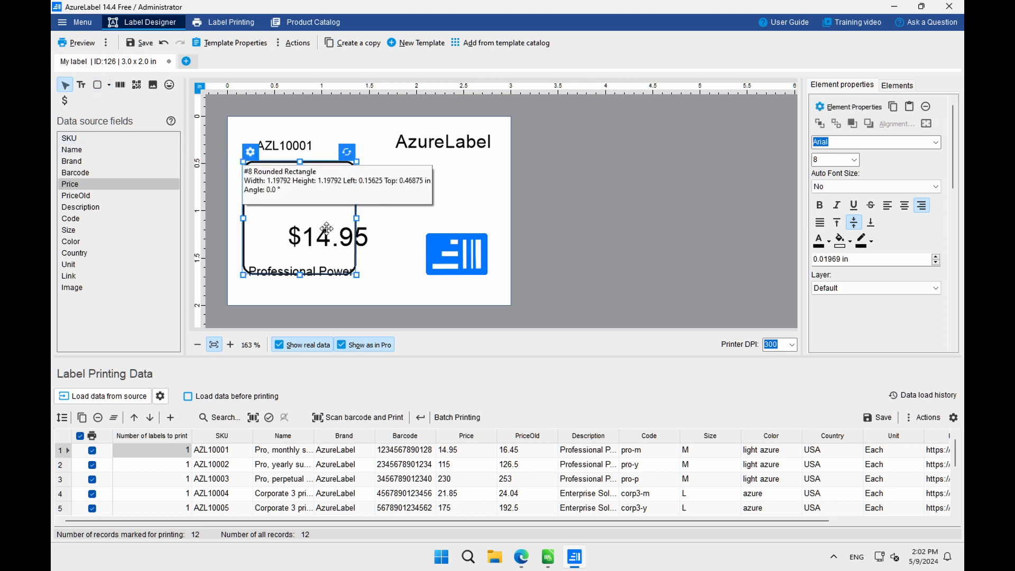
{"action": "left_click_drag", "start_coordinate": [357, 275], "coordinate": [496, 213]}
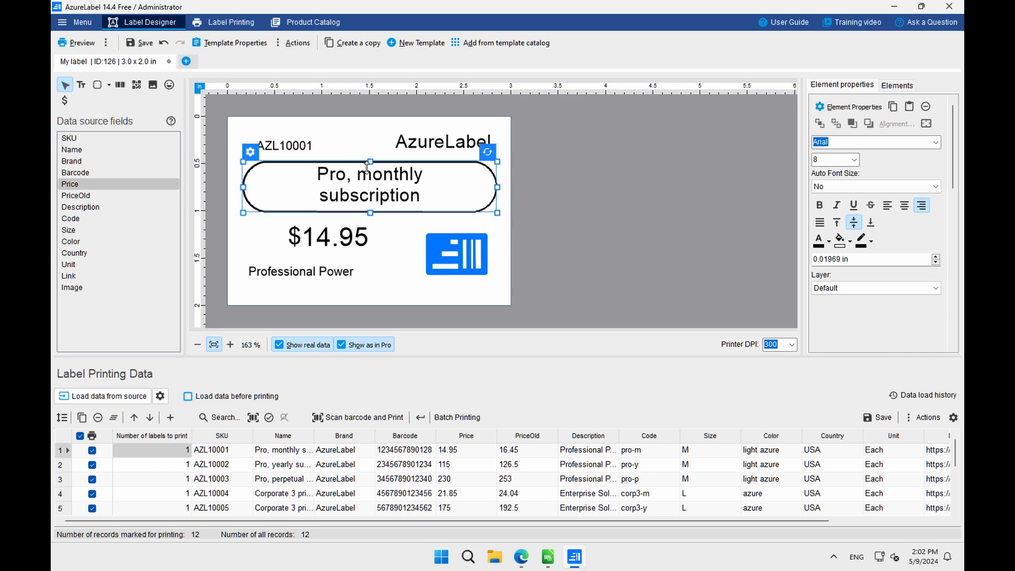
{"action": "left_click_drag", "start_coordinate": [370, 161], "coordinate": [371, 158]}
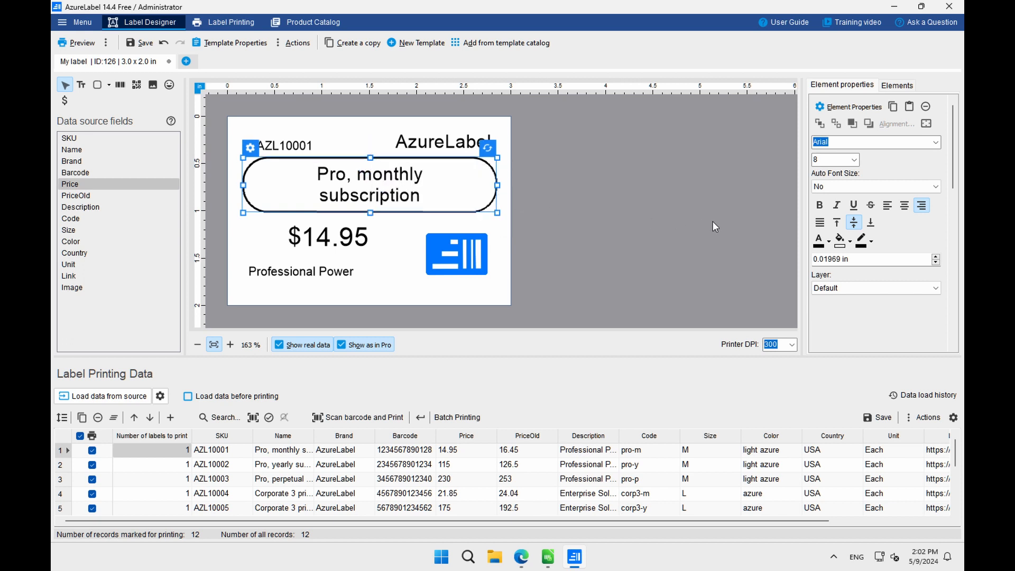
Give the rounded rectangle a green outline and light green fill, and send it behind the product name.
{"action": "left_click", "coordinate": [871, 243]}
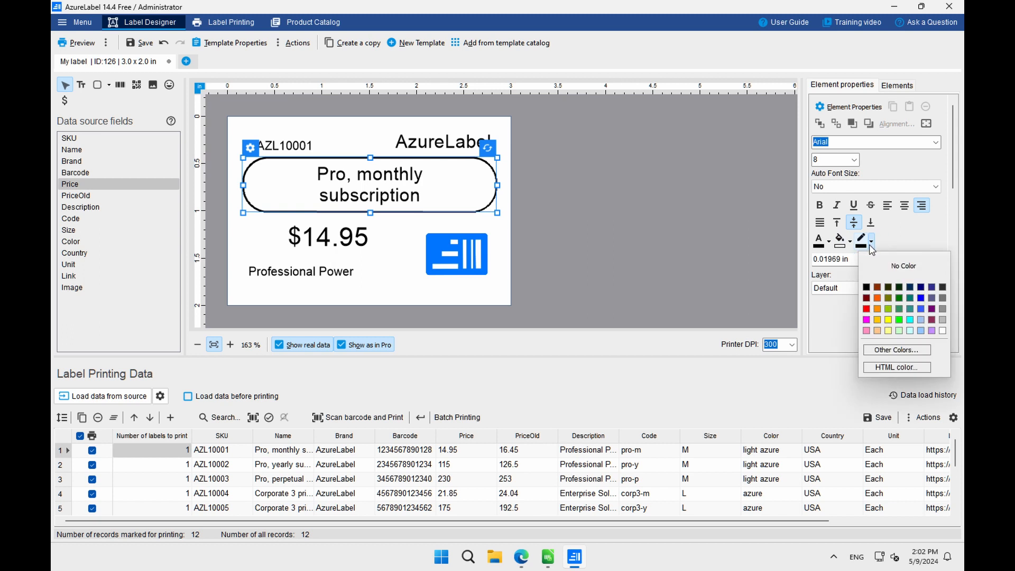
{"action": "left_click", "coordinate": [899, 298]}
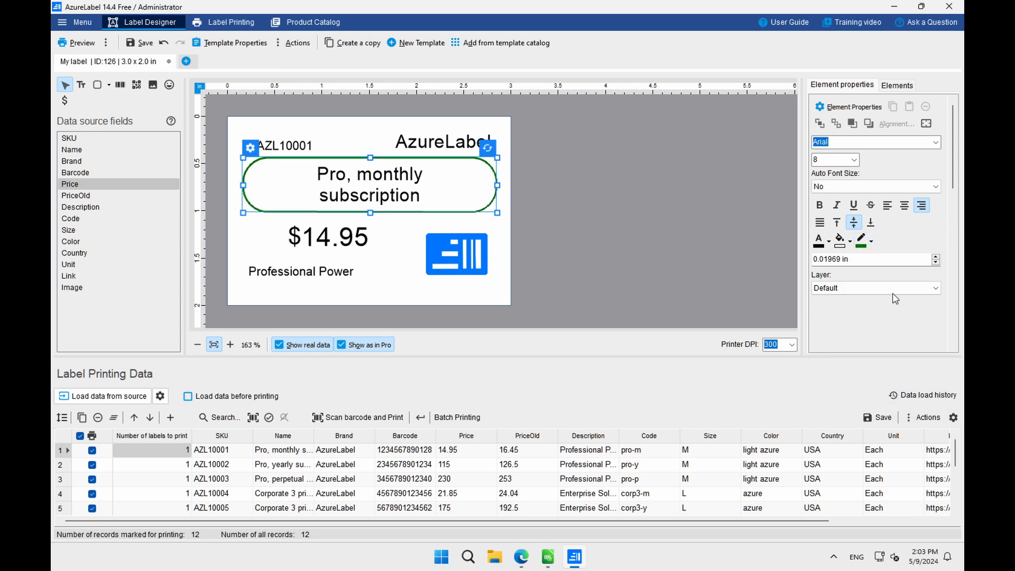
{"action": "left_click", "coordinate": [851, 244]}
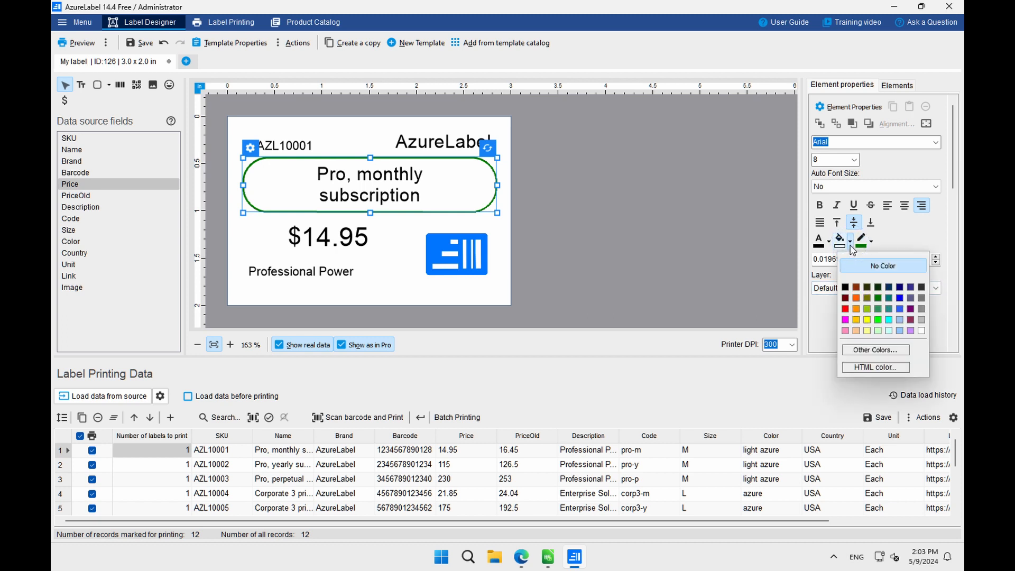
{"action": "left_click", "coordinate": [879, 331]}
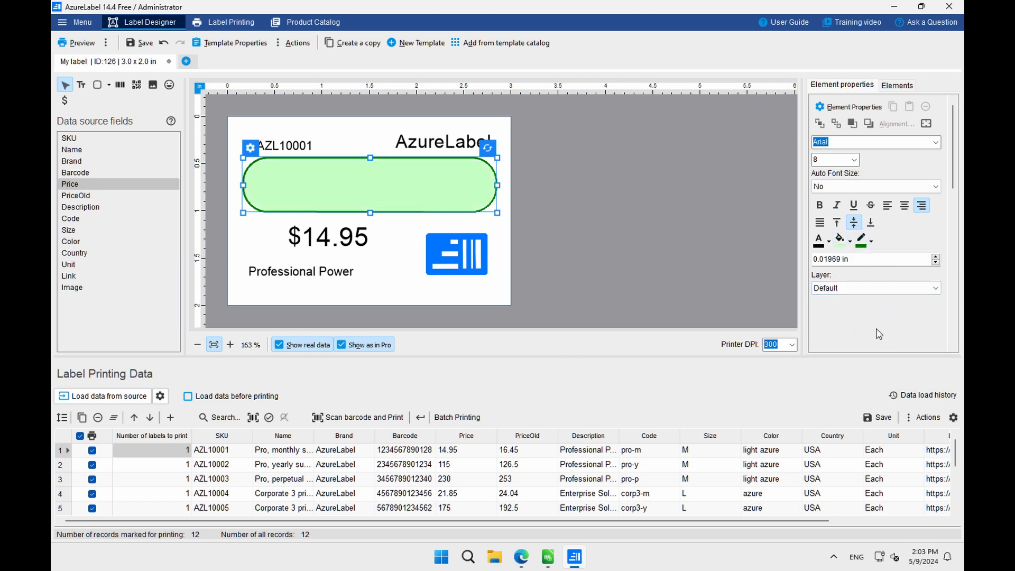
{"action": "left_click", "coordinate": [837, 126]}
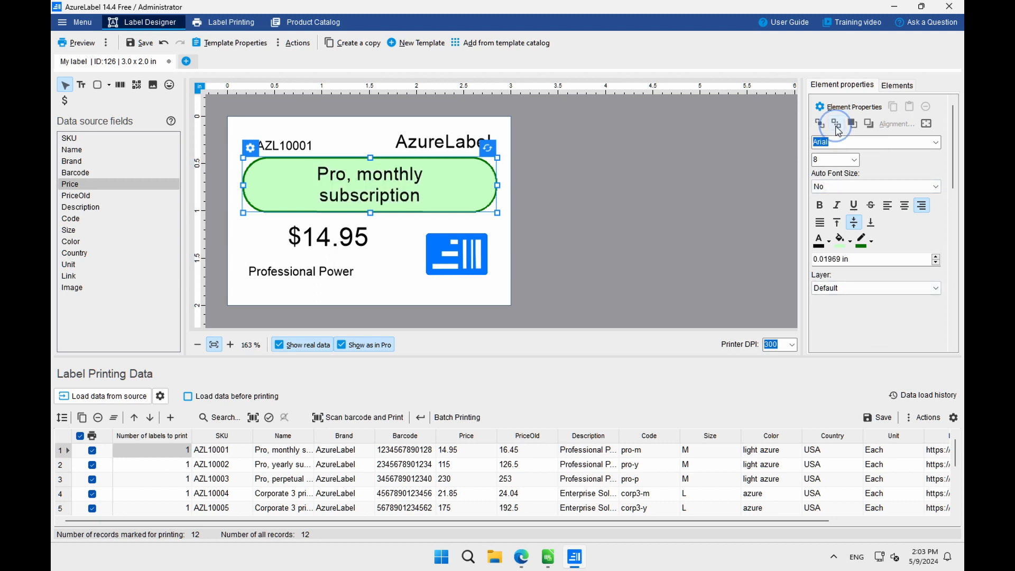
{"action": "left_click", "coordinate": [614, 227]}
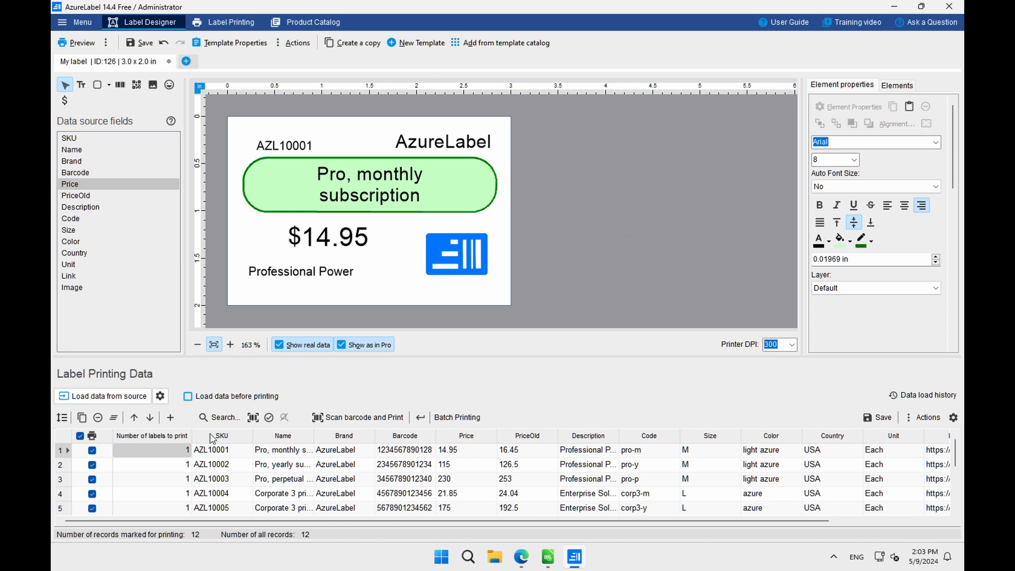
Step through the label printing records and back to the first one to check how the label shows each product's data.
{"action": "left_click", "coordinate": [163, 465]}
{"action": "key", "text": "Down"}
{"action": "key", "text": "Down"}
{"action": "key", "text": "Down"}
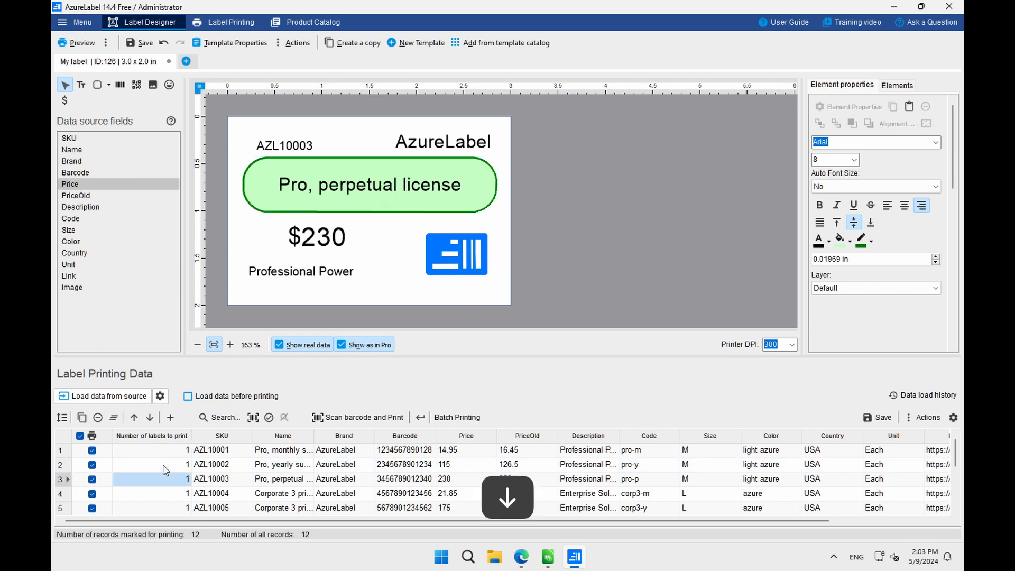
{"action": "key", "text": "Down"}
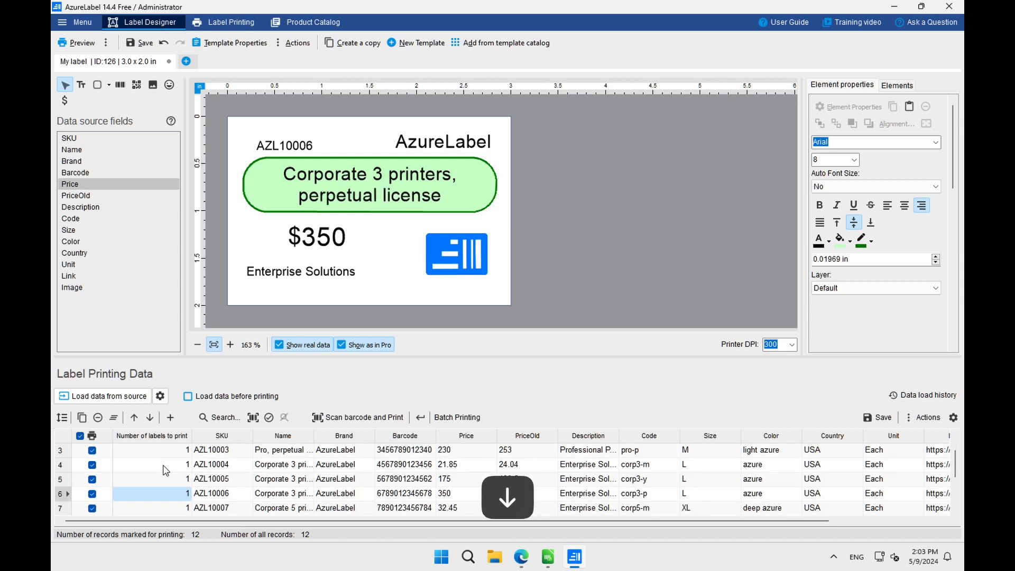
{"action": "key", "text": "Up"}
{"action": "key", "text": "Up"}
{"action": "key", "text": "Up"}
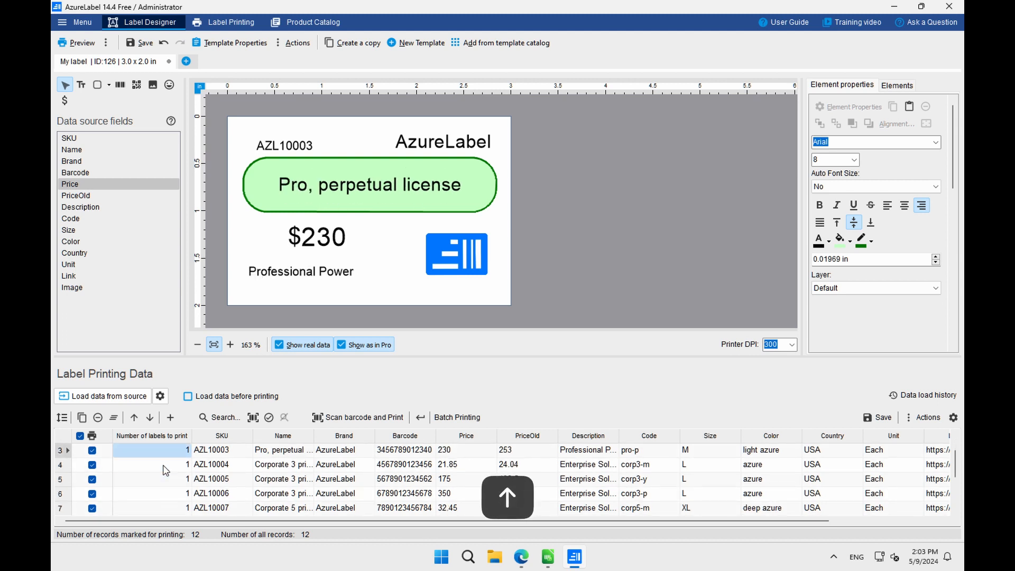
{"action": "key", "text": "Up"}
{"action": "key", "text": "Up"}
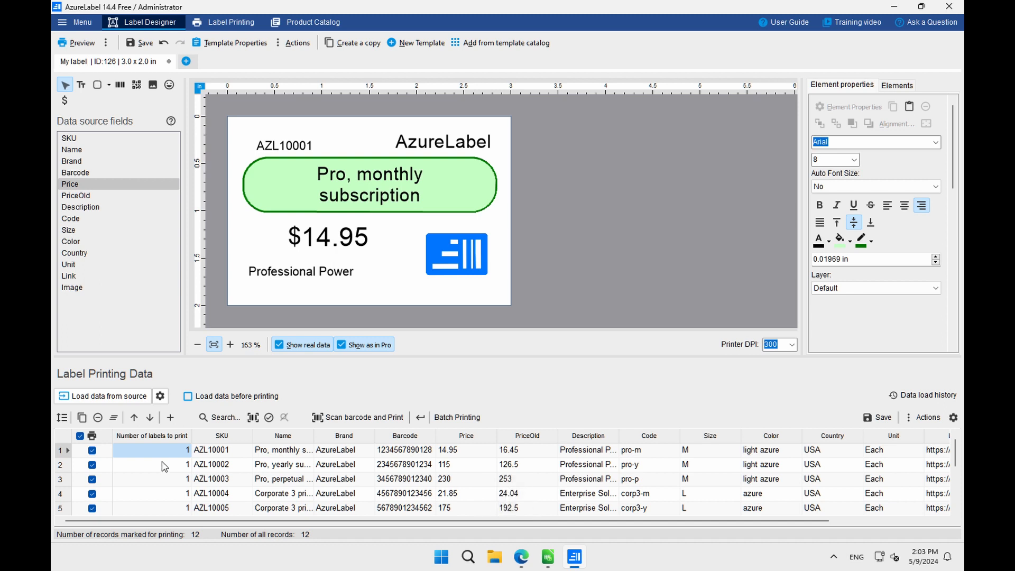
Set the number of labels to print to 2 for AZL10001 and exclude AZL10003 and AZL10004 from printing.
{"action": "left_click", "coordinate": [161, 453]}
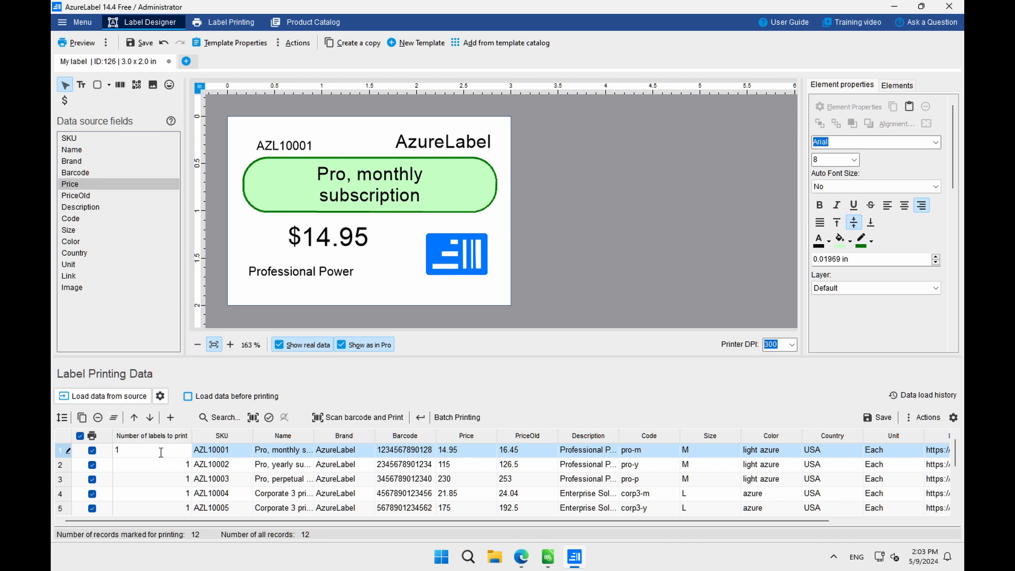
{"action": "type", "text": "2"}
{"action": "key", "text": "Right"}
{"action": "key", "text": "Return"}
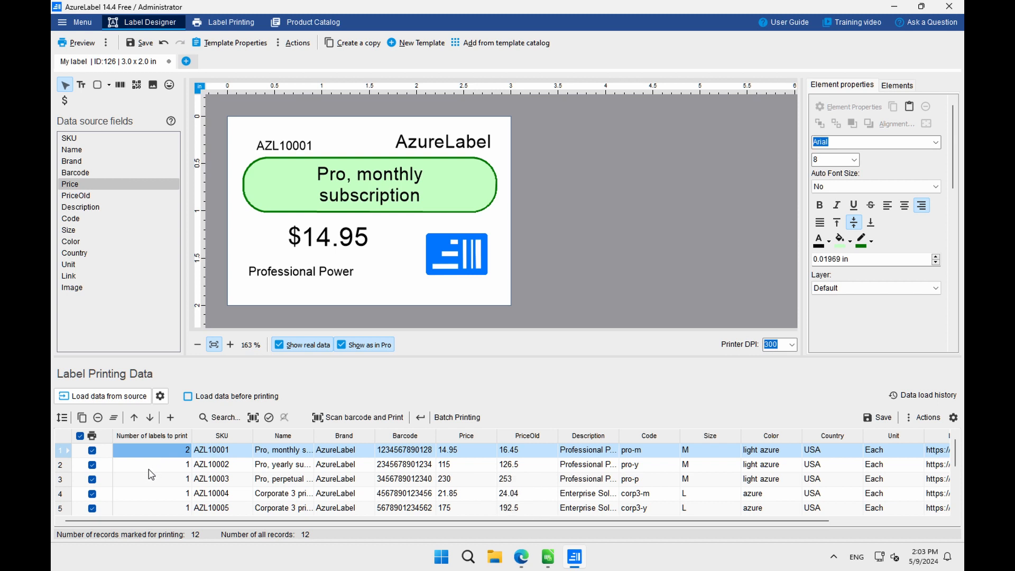
{"action": "left_click", "coordinate": [93, 480]}
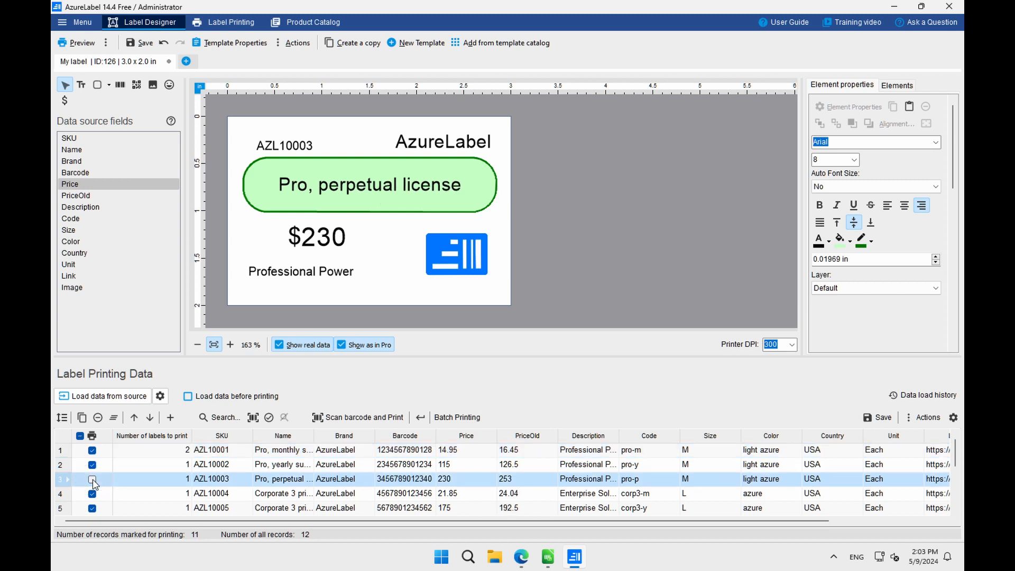
{"action": "left_click", "coordinate": [92, 494]}
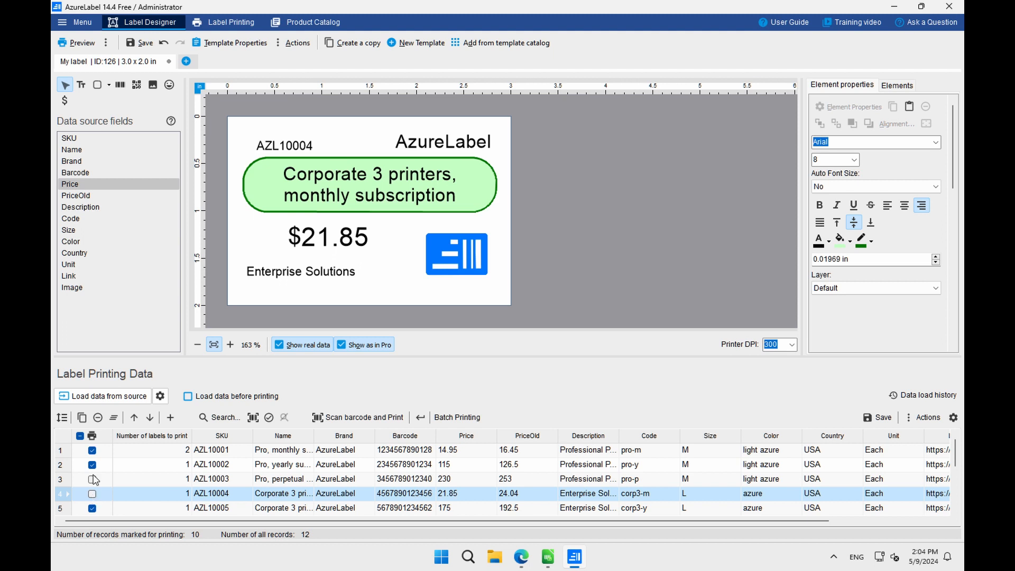
Preview the marked labels and print one copy of all pages on the Regular Printer.
{"action": "left_click", "coordinate": [77, 42]}
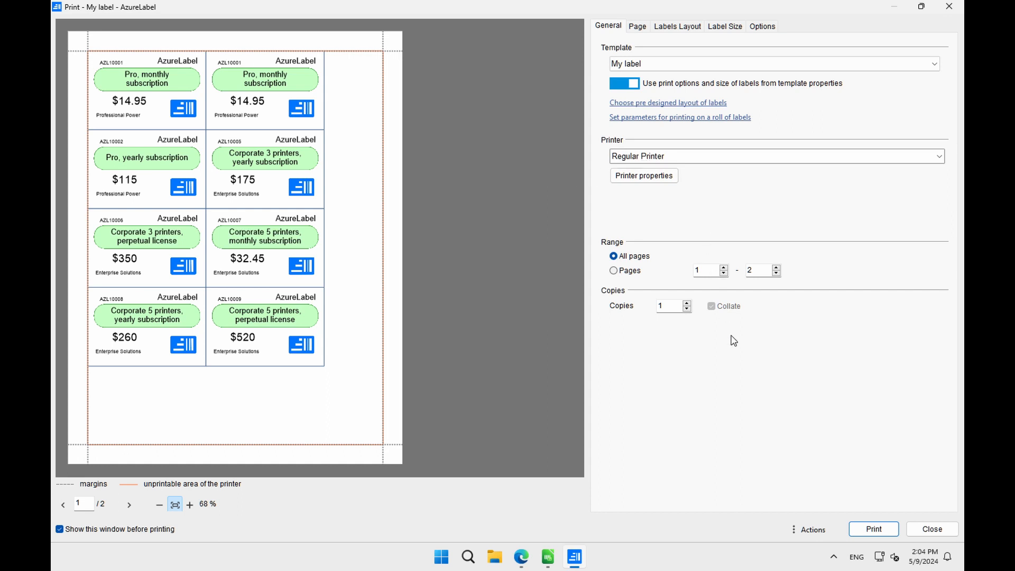
{"action": "left_click", "coordinate": [874, 528]}
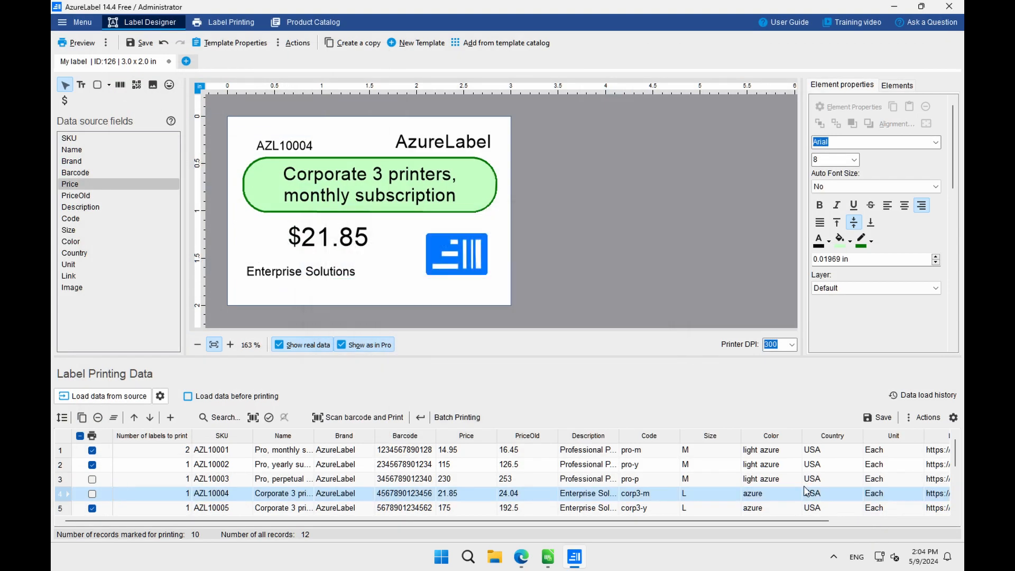
Apply the pre-designed Avery US 15163 labels layout to the print preview and print all pages on the Regular Printer.
{"action": "left_click", "coordinate": [79, 43]}
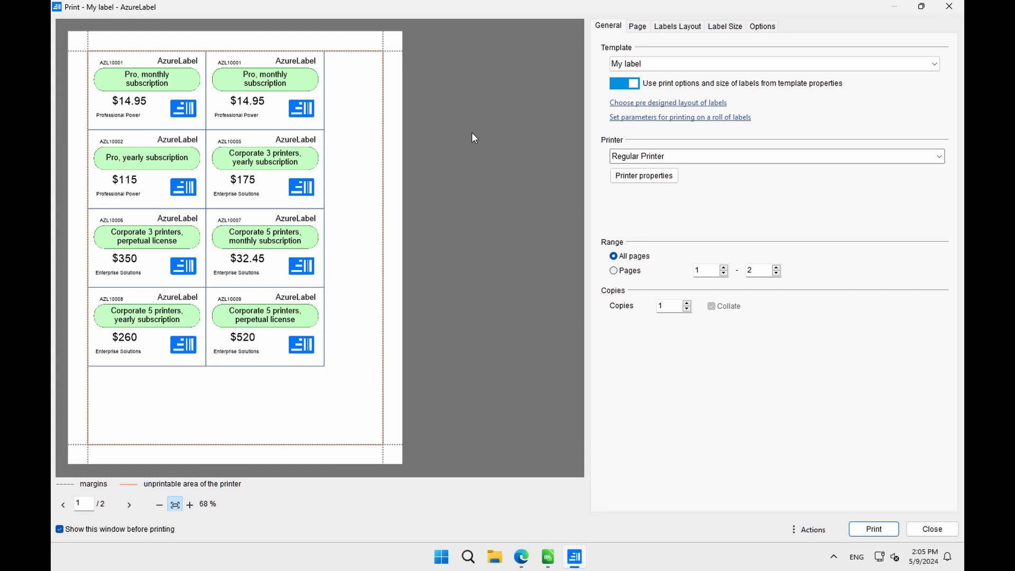
{"action": "left_click", "coordinate": [691, 104]}
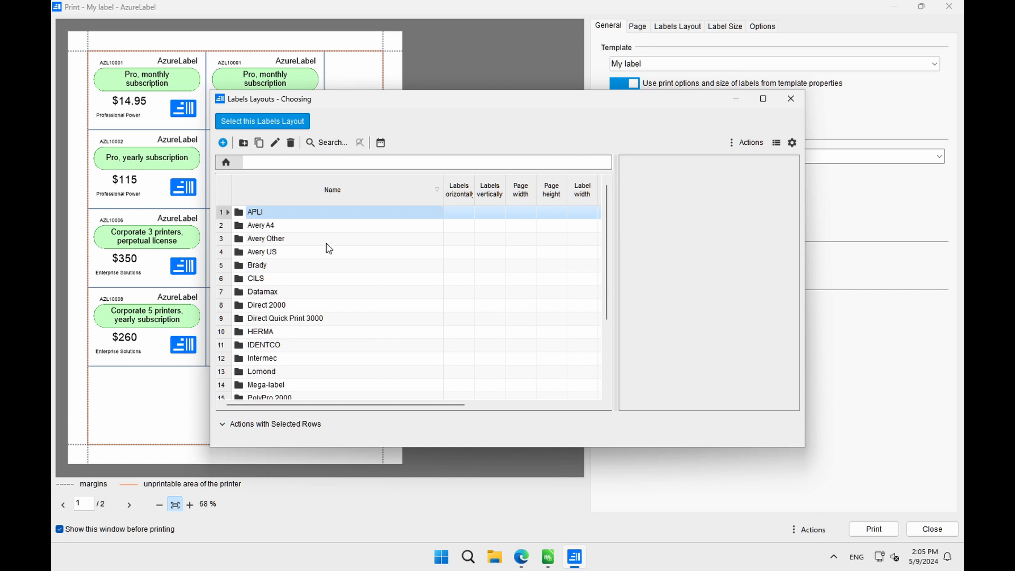
{"action": "left_click", "coordinate": [282, 253]}
{"action": "double_click", "coordinate": [282, 252]}
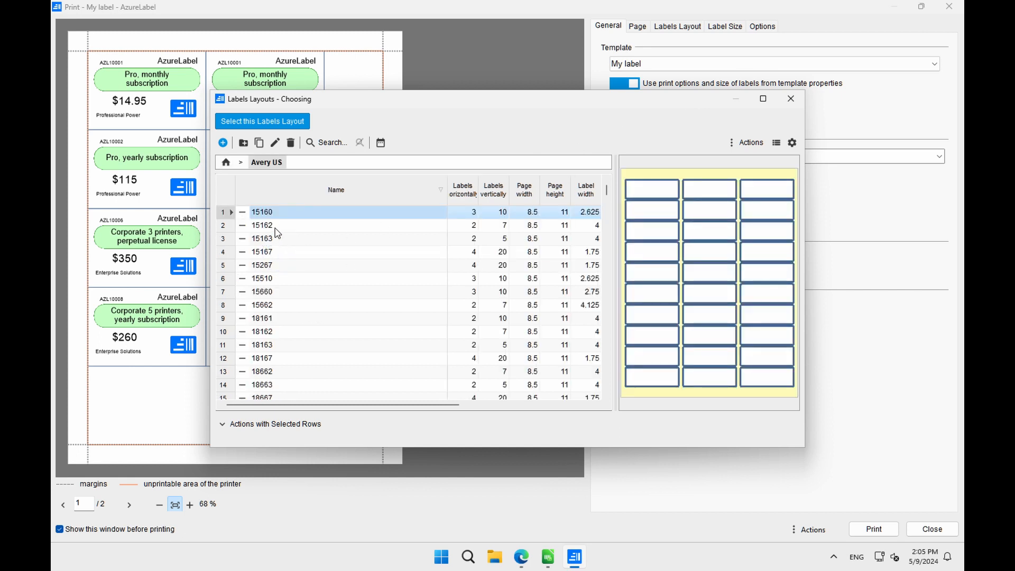
{"action": "left_click", "coordinate": [277, 230]}
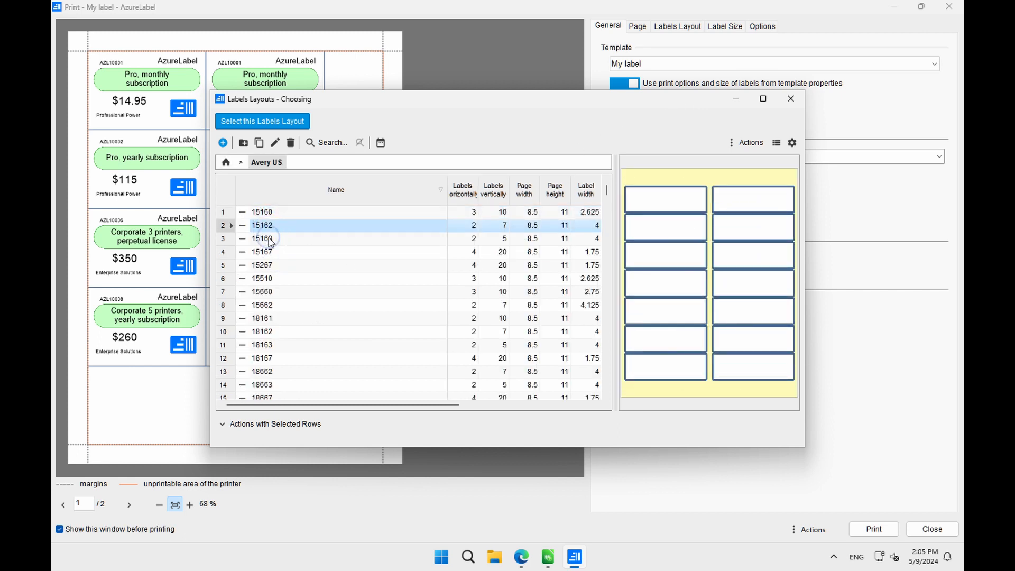
{"action": "left_click", "coordinate": [270, 240]}
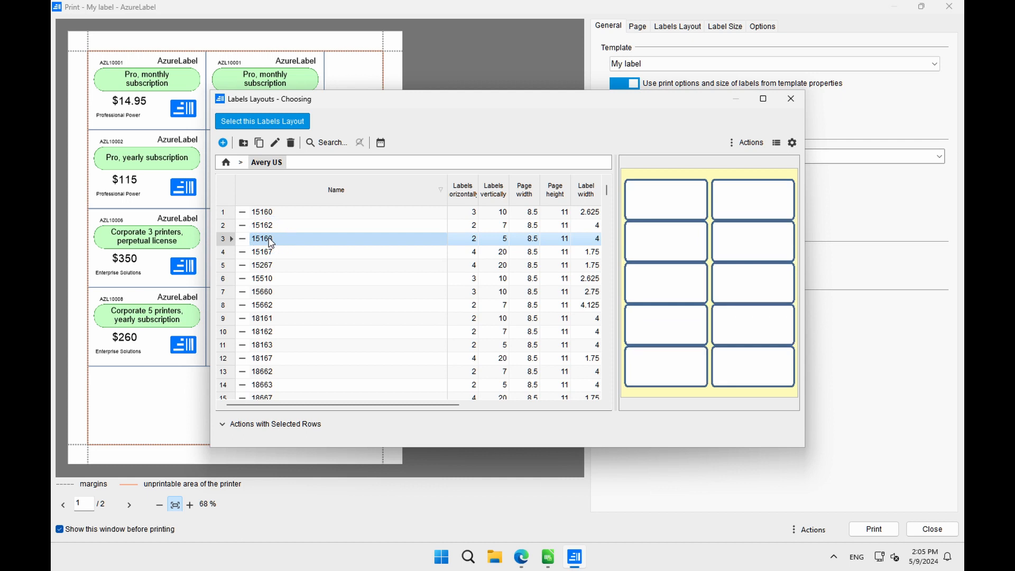
{"action": "left_click", "coordinate": [259, 123]}
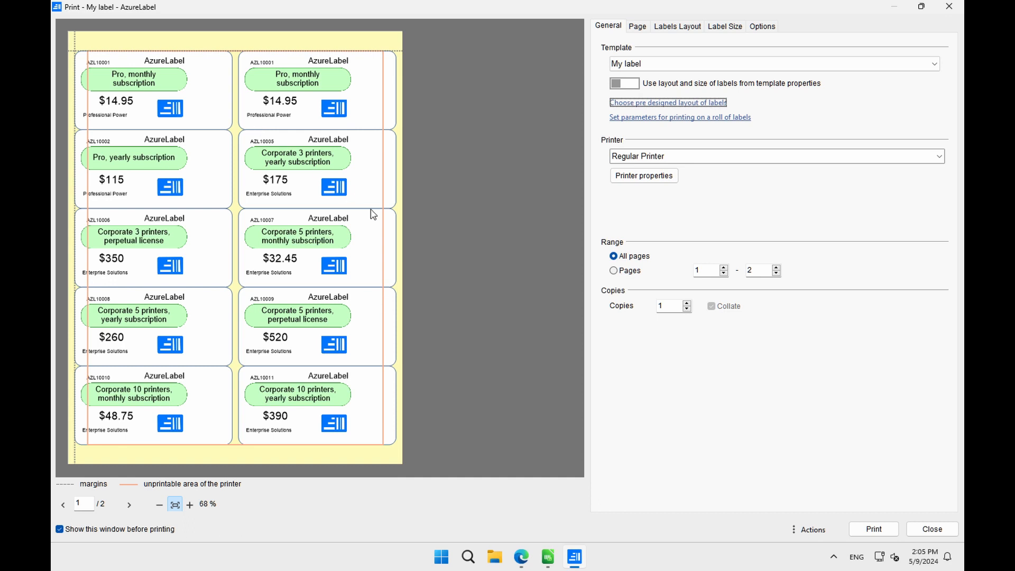
{"action": "left_click", "coordinate": [863, 528]}
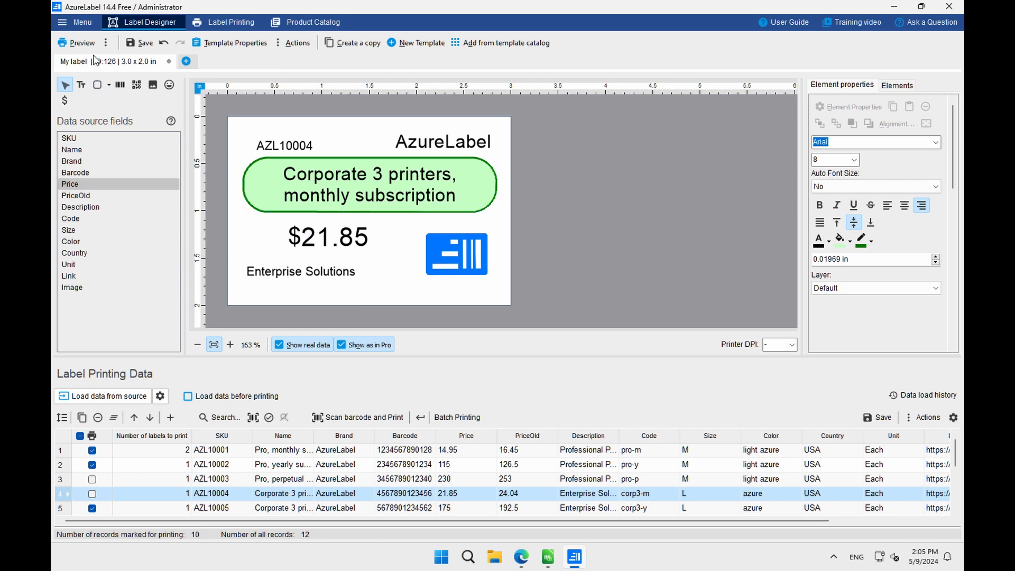
Preview the marked labels again and set the printer to Thermal Printer.
{"action": "left_click", "coordinate": [79, 43]}
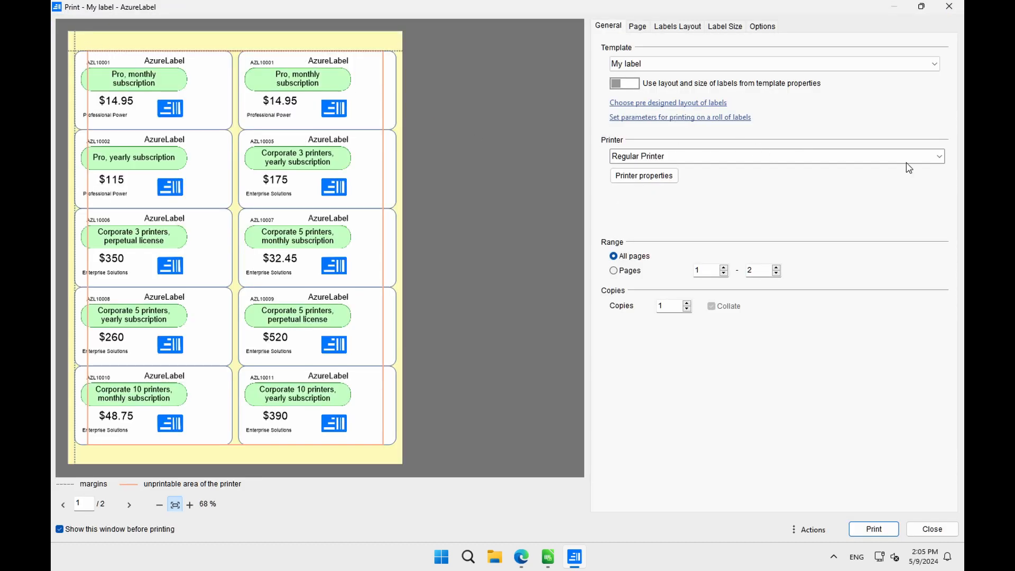
{"action": "left_click", "coordinate": [940, 157]}
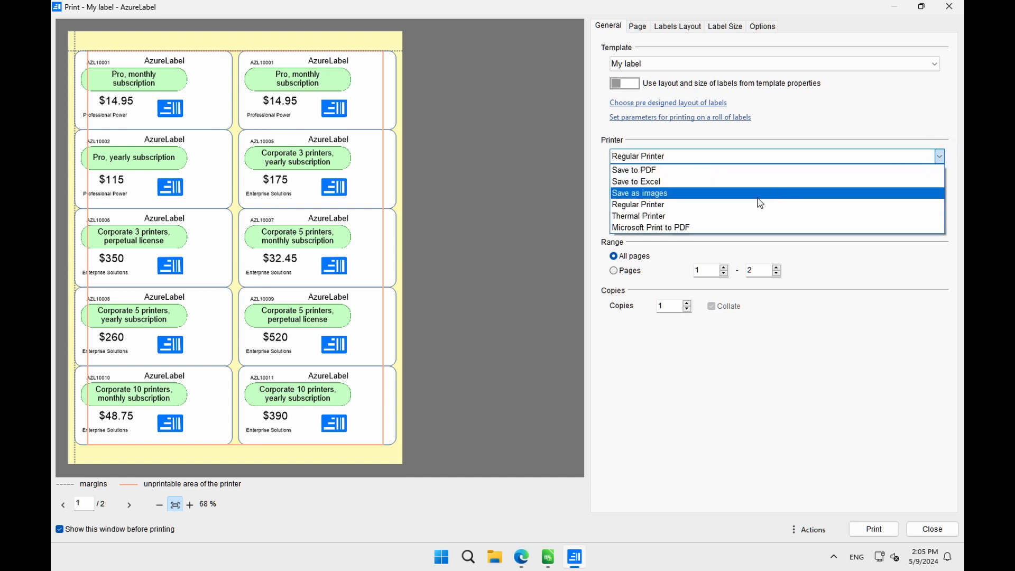
{"action": "left_click", "coordinate": [725, 217]}
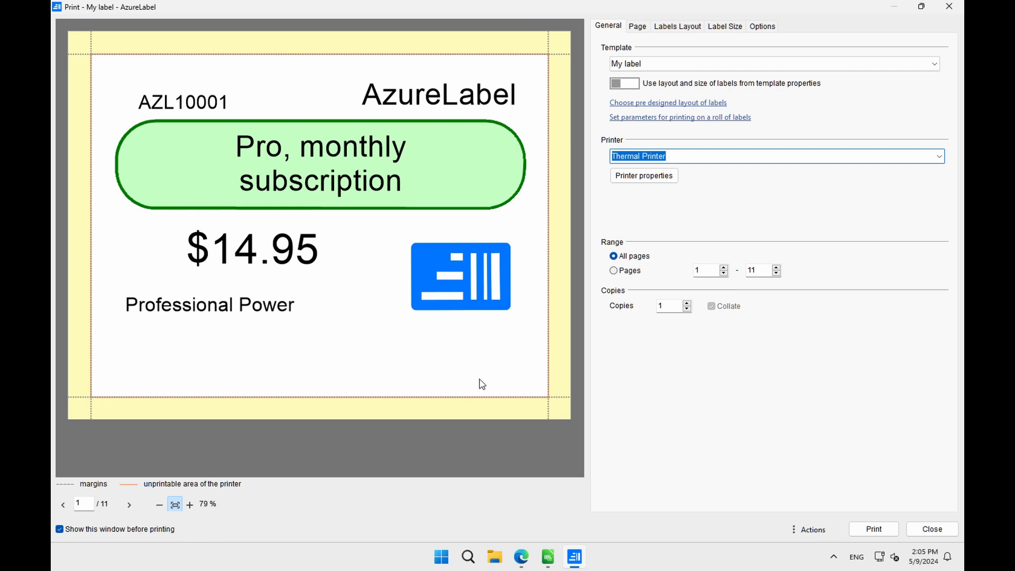
Check the individual label previews up to page 6 and print one copy of all pages on the Thermal Printer.
{"action": "left_click", "coordinate": [129, 506]}
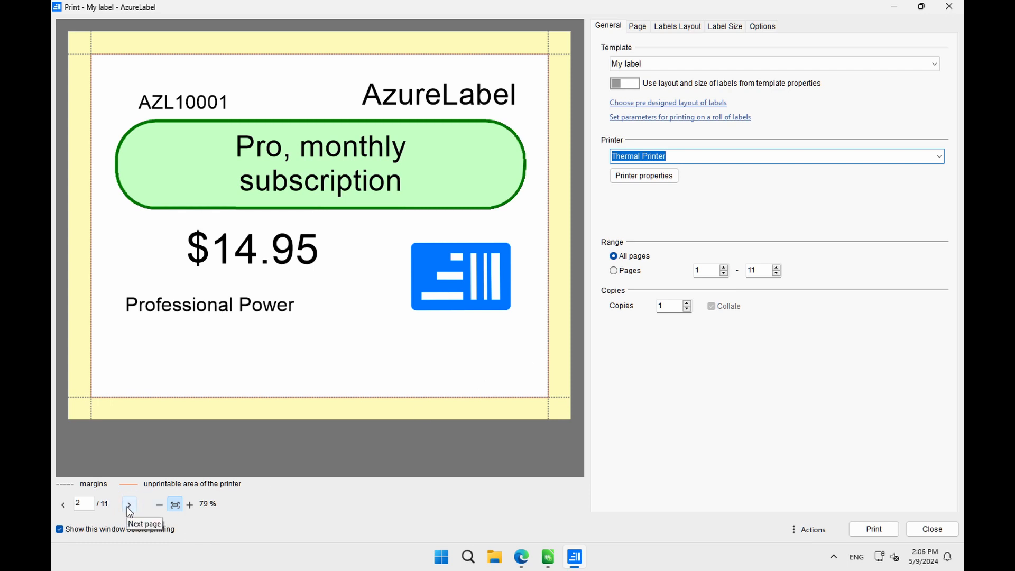
{"action": "left_click", "coordinate": [129, 505]}
{"action": "left_click", "coordinate": [129, 506]}
{"action": "left_click", "coordinate": [129, 506]}
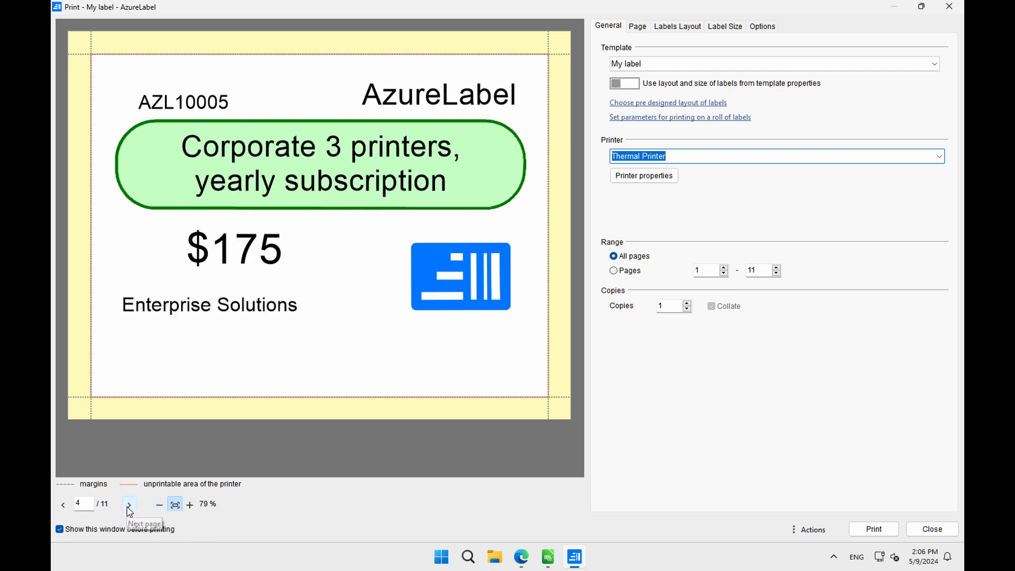
{"action": "left_click", "coordinate": [129, 505]}
{"action": "left_click", "coordinate": [129, 506]}
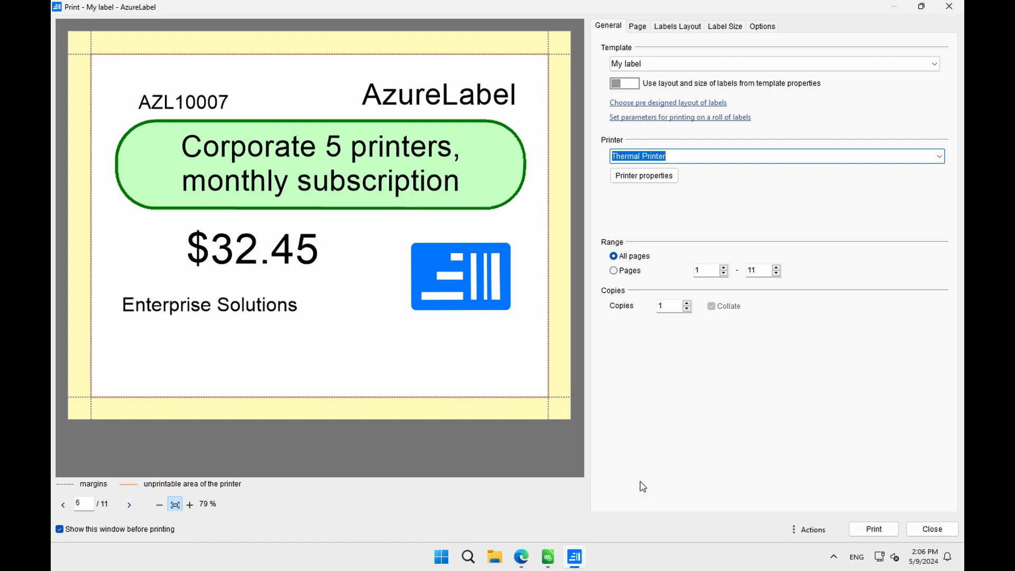
{"action": "left_click", "coordinate": [874, 529]}
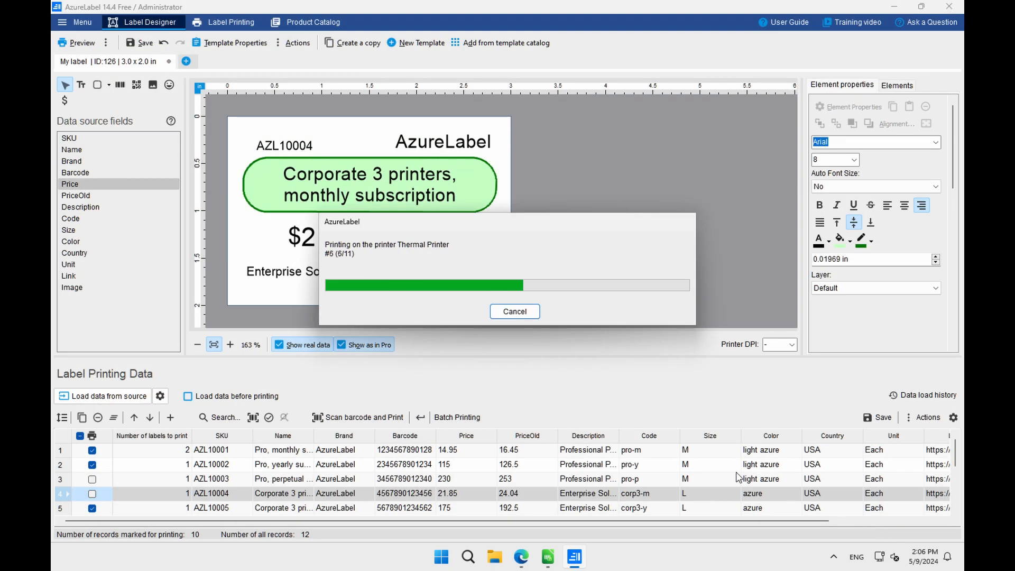